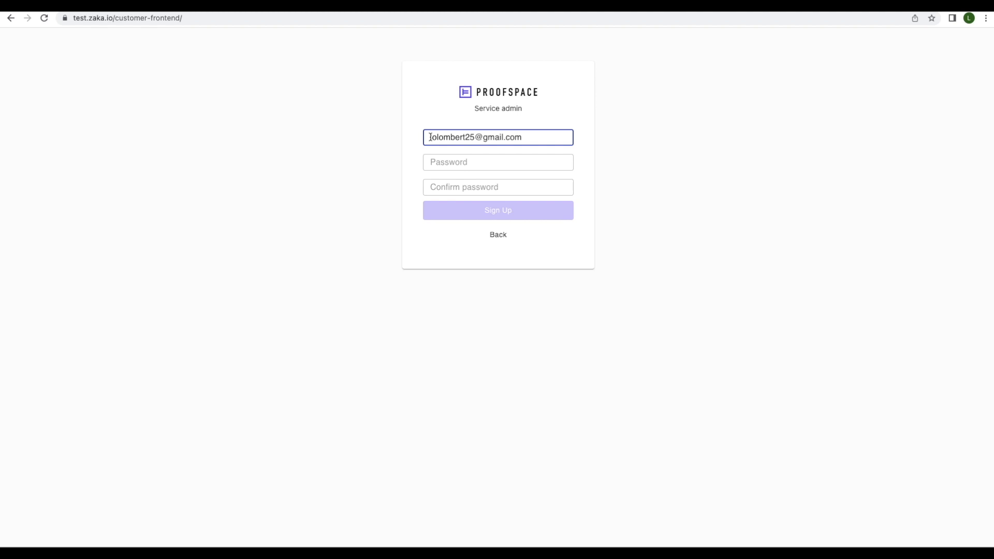
Enter and confirm the account password, then submit the sign-up form
text(*****)
key(Tab)
text(*****)
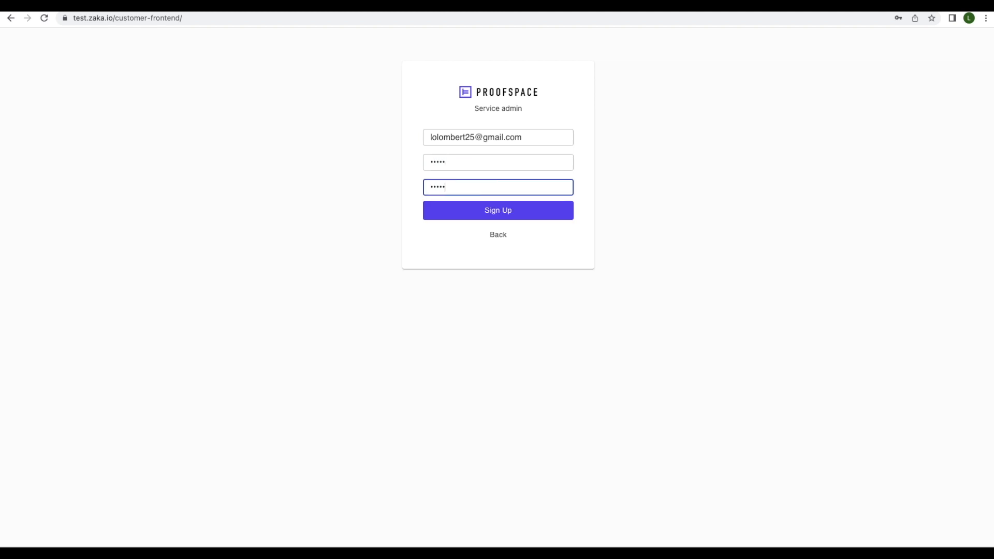
click(458, 212)
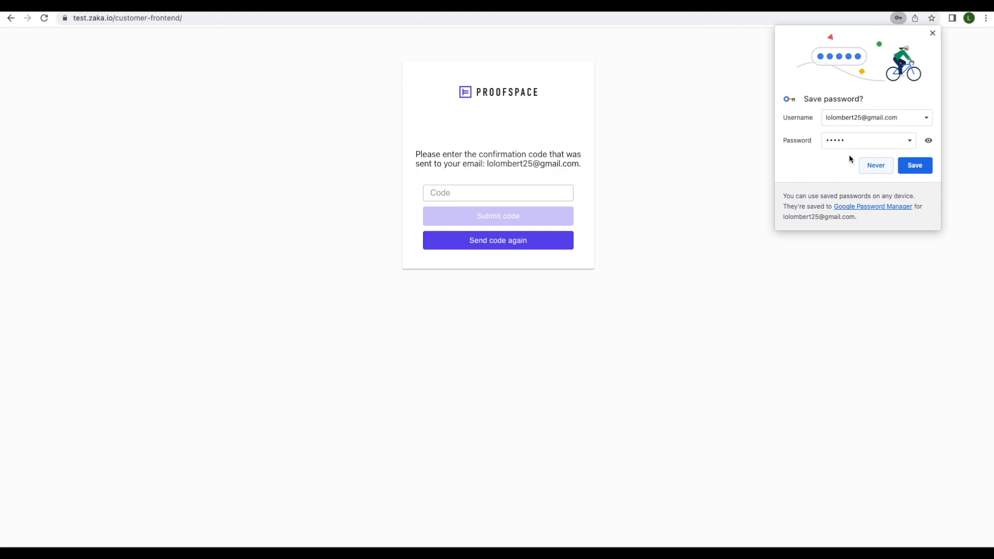
Dismiss the save-password offer and submit the e-mailed confirmation code
click(932, 34)
click(431, 194)
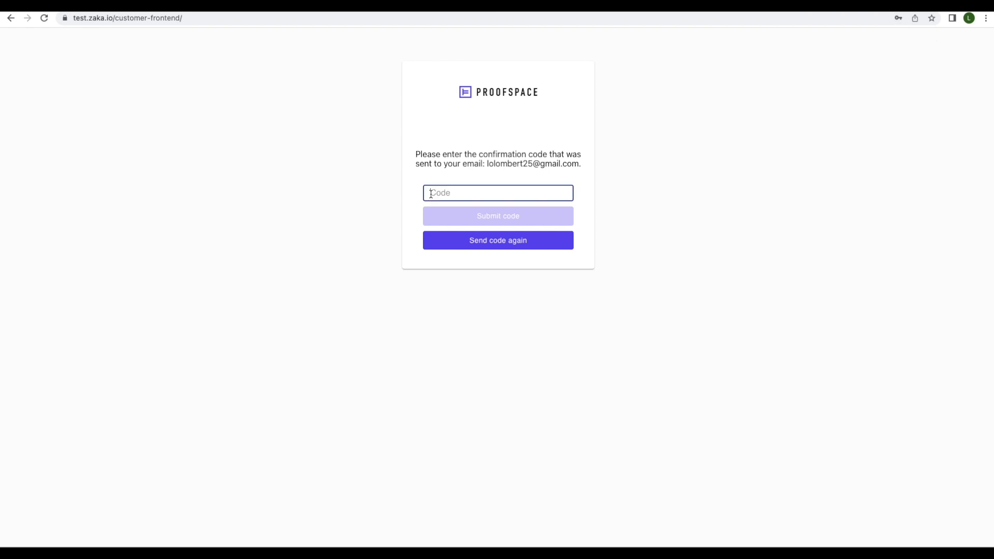
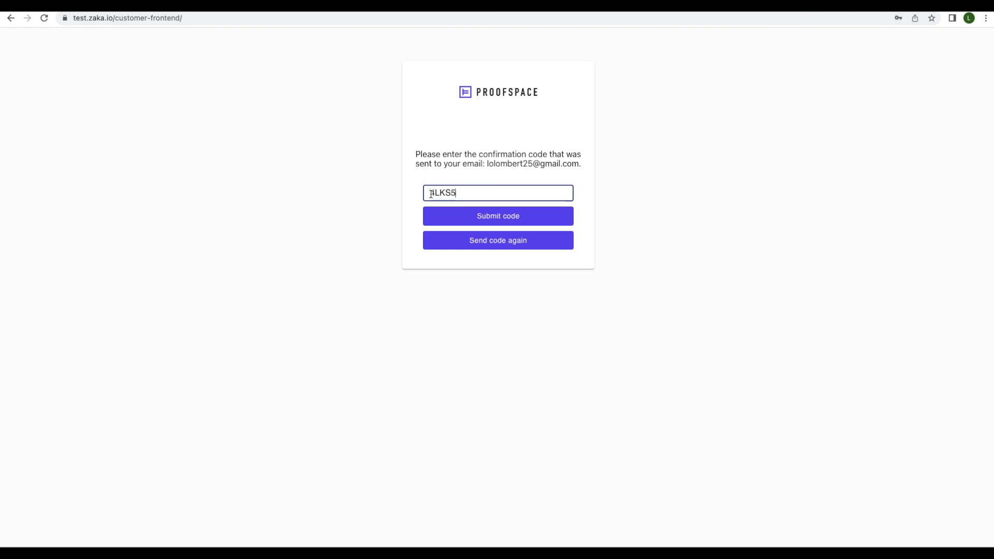
click(485, 224)
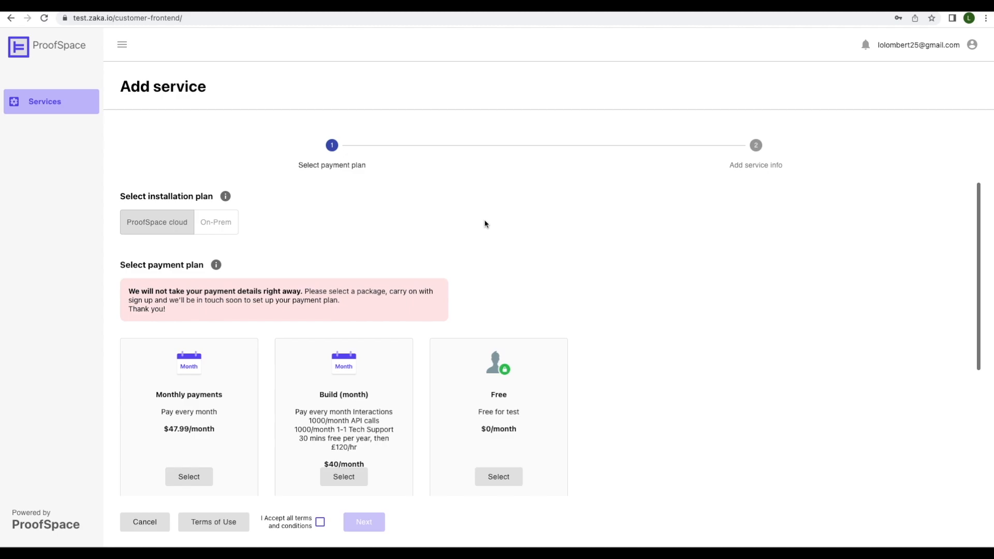
Choose the Build (month) payment plan and accept the terms and conditions
scroll(415, 311, down, 3)
click(334, 361)
scroll(326, 440, down, 3)
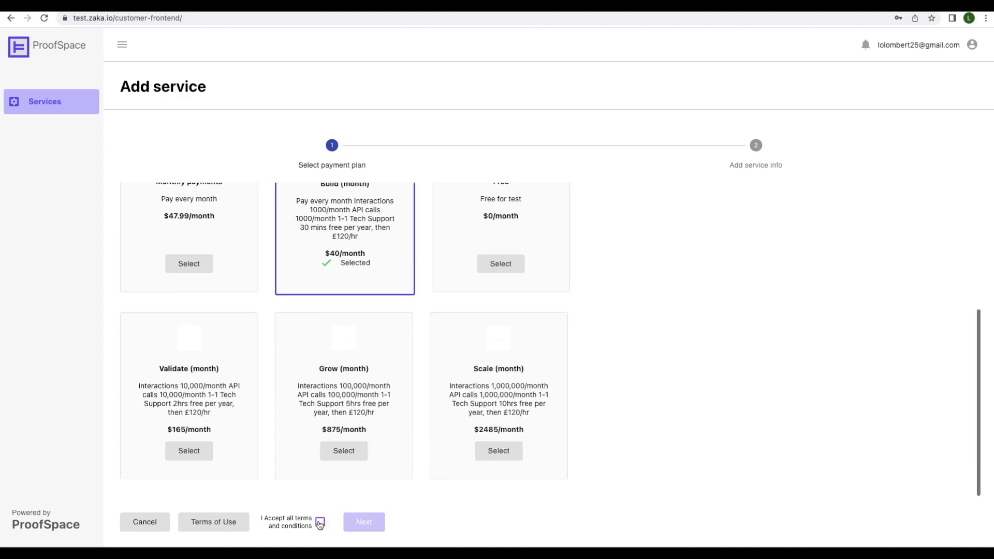
click(320, 523)
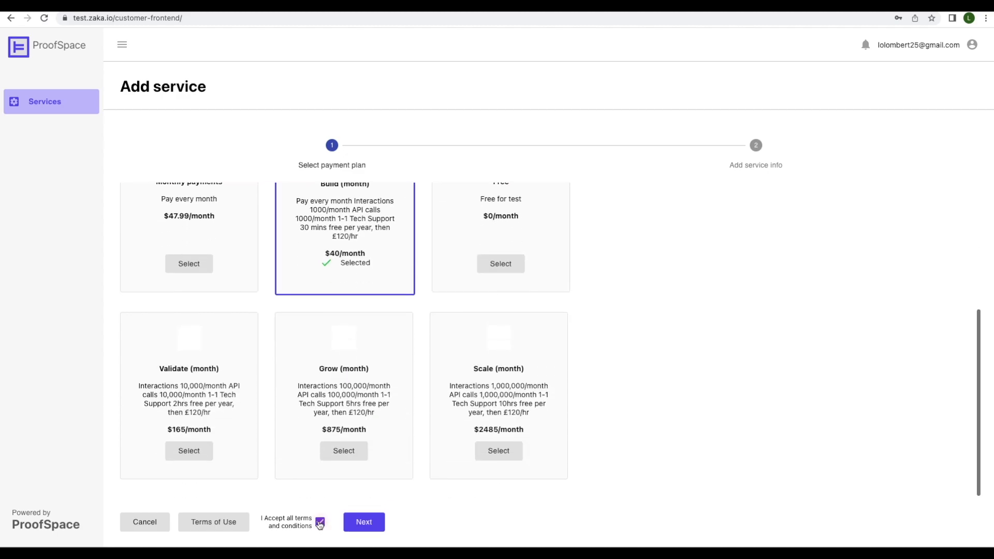
click(364, 523)
Name the service Idspot, add its description, make it public, set Global and ID Verification
click(204, 191)
text(Idspot)
click(207, 229)
text(We are a leading provider of identity verification services. Conveniently and securely verify your identity.)
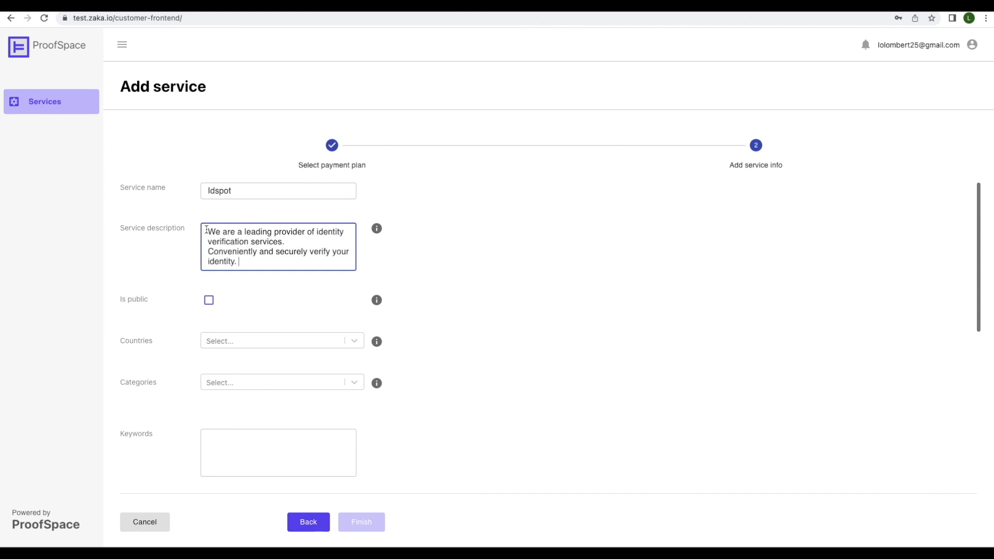
click(212, 305)
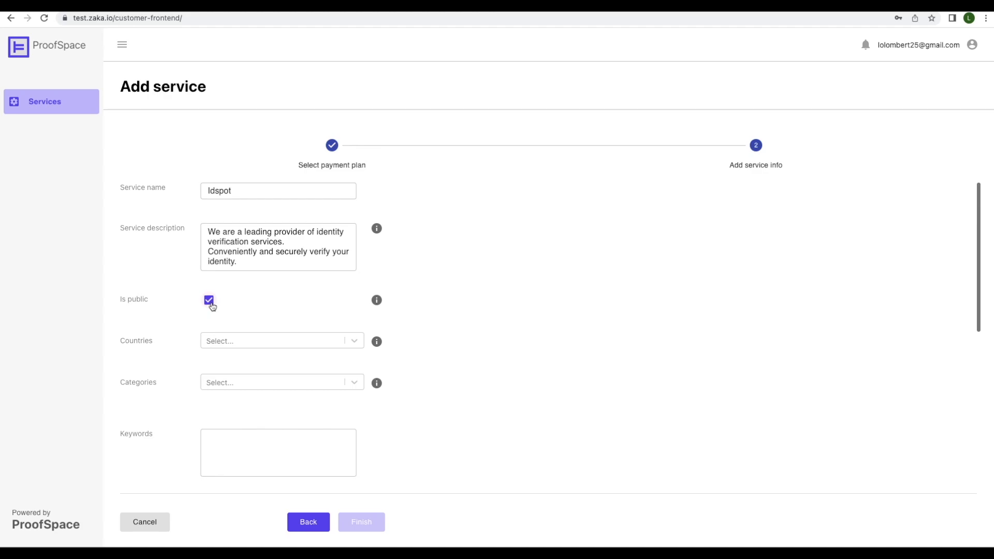
click(345, 343)
scroll(301, 414, down, 20)
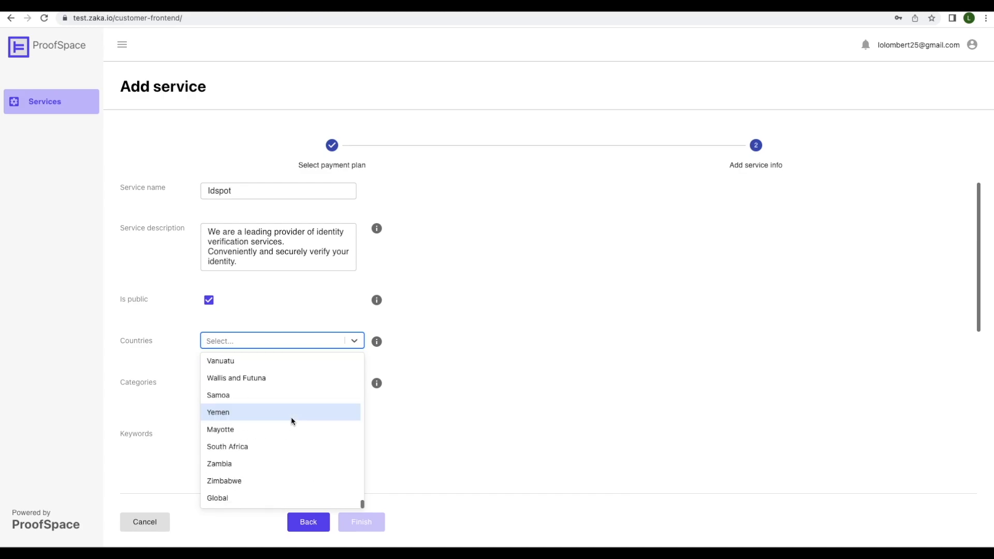
click(215, 503)
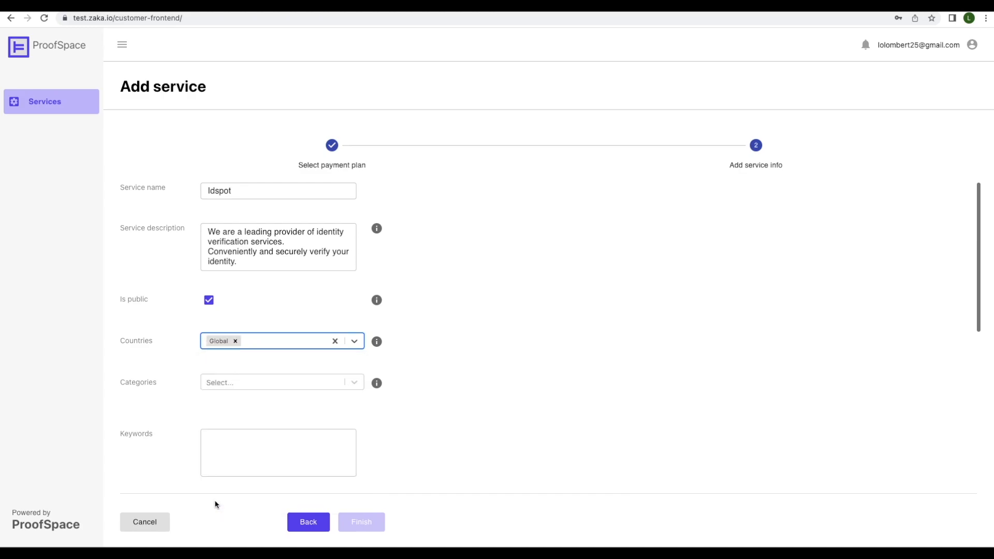
click(357, 386)
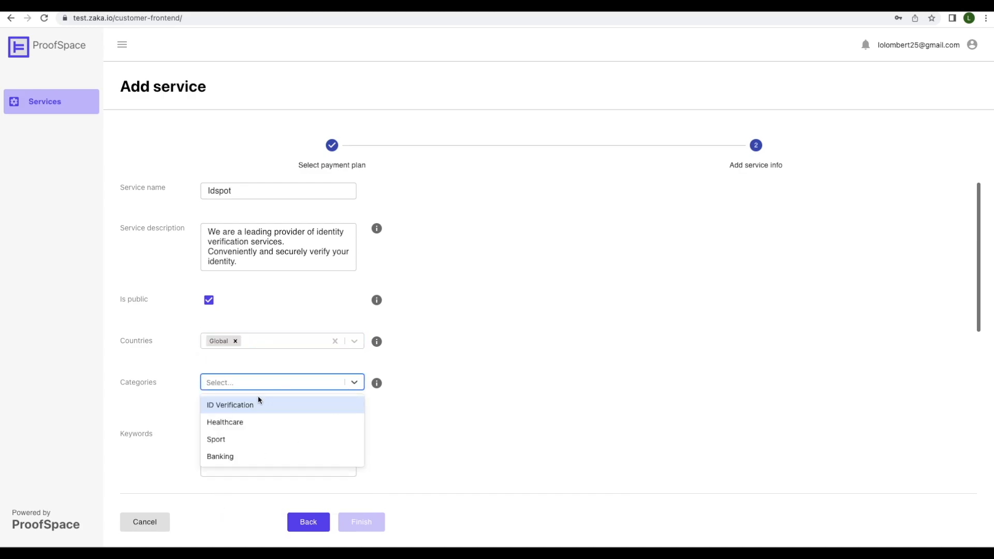
click(236, 410)
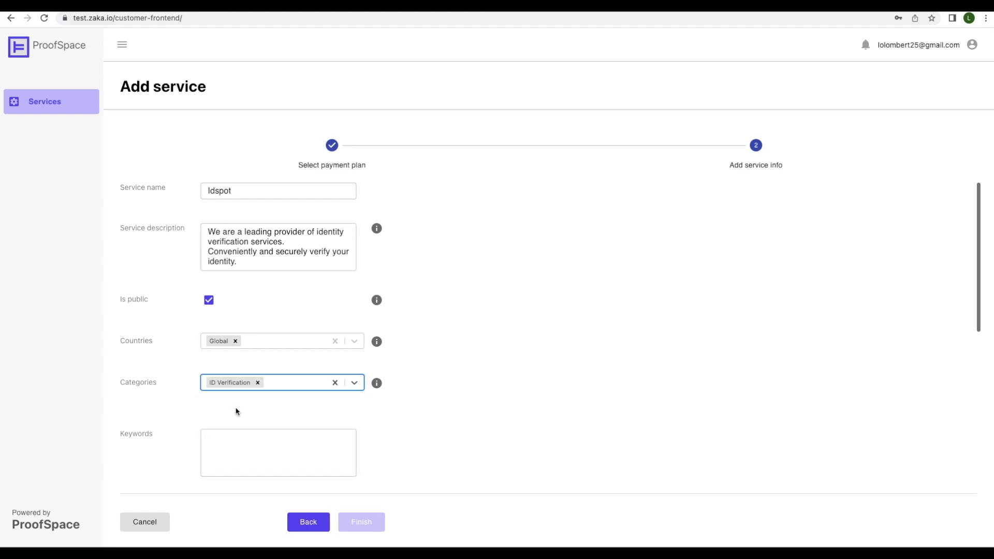
Upload the Idspot logo image and centre its crop on the idspot mark
scroll(348, 466, down, 6)
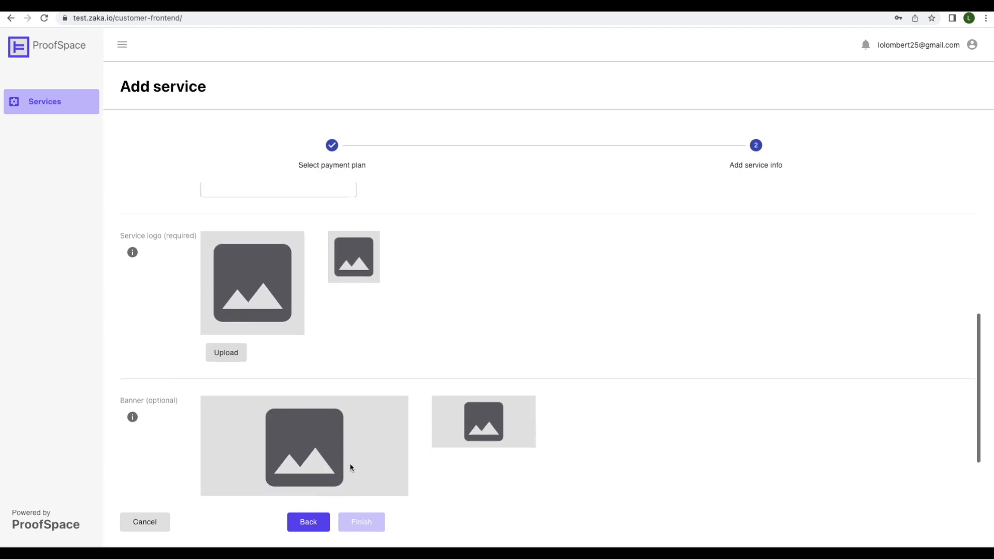
click(231, 328)
click(420, 250)
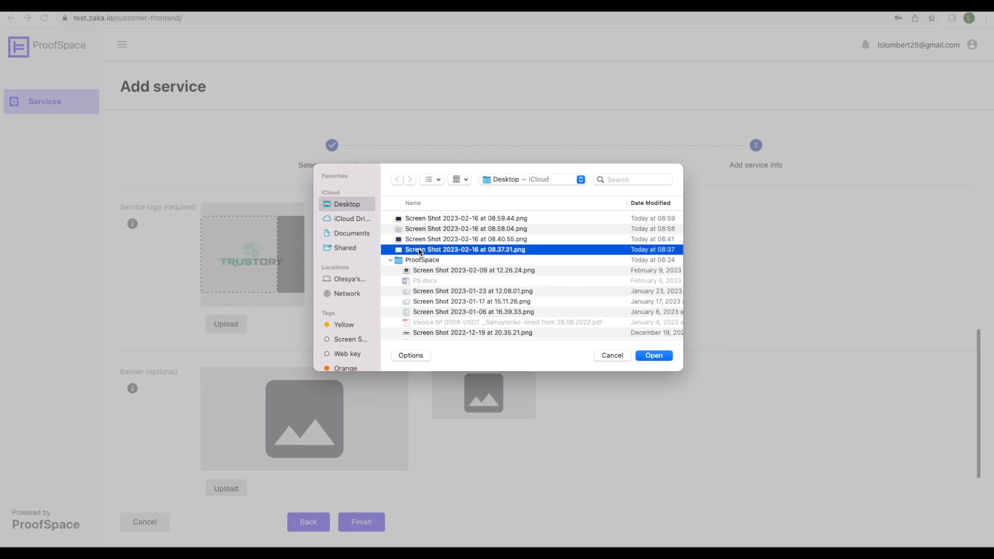
click(648, 355)
mouse_move(248, 284)
mouse_down()
mouse_move(274, 283)
mouse_move(259, 282)
mouse_up()
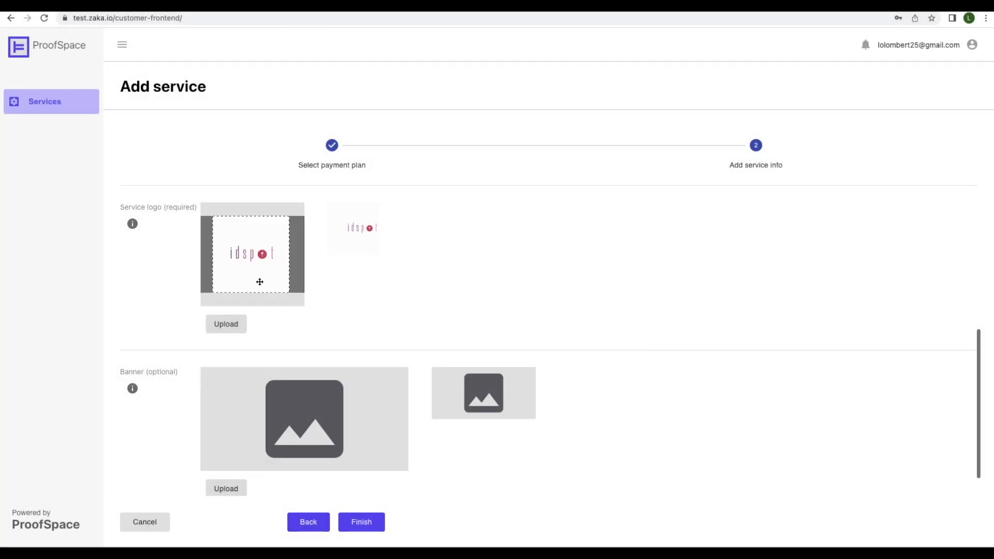
Upload the banner image, centre its crop on the logo, and submit the service
scroll(262, 399, down, 1)
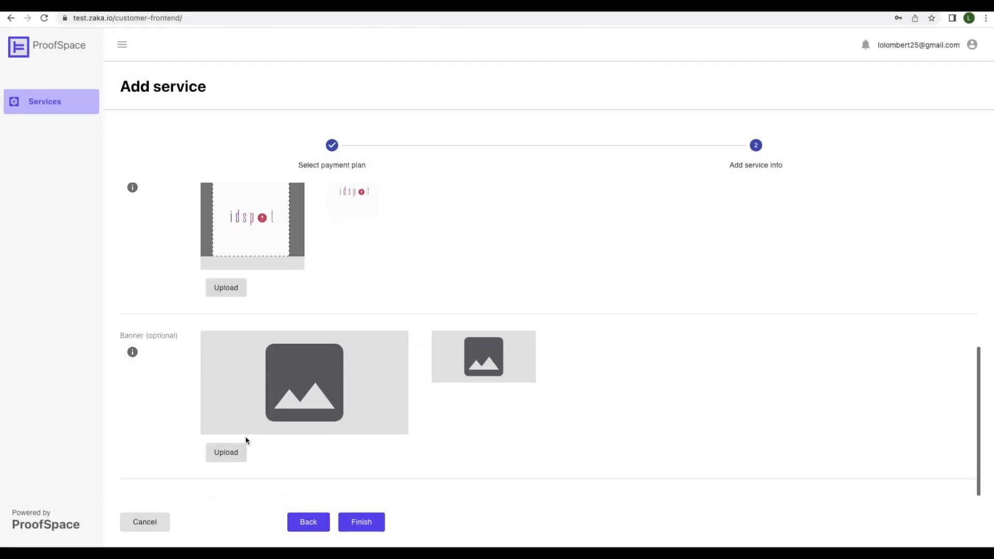
click(226, 453)
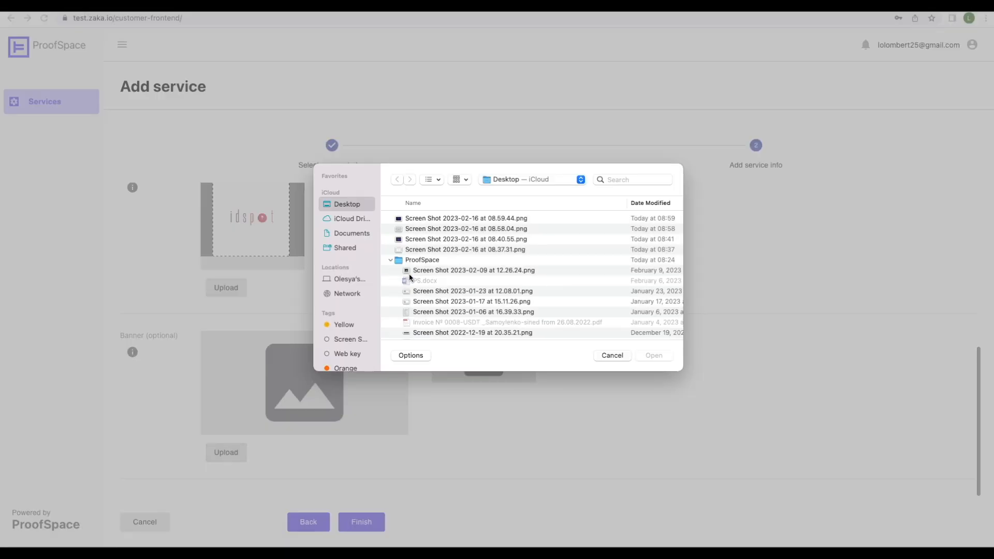
click(427, 249)
click(656, 355)
drag(324, 381, 327, 397)
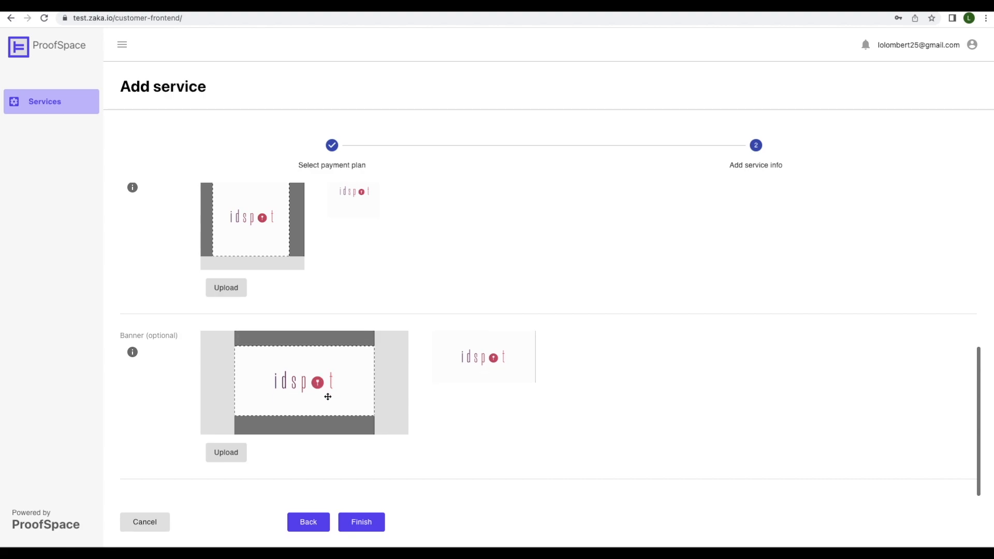
drag(327, 397, 338, 395)
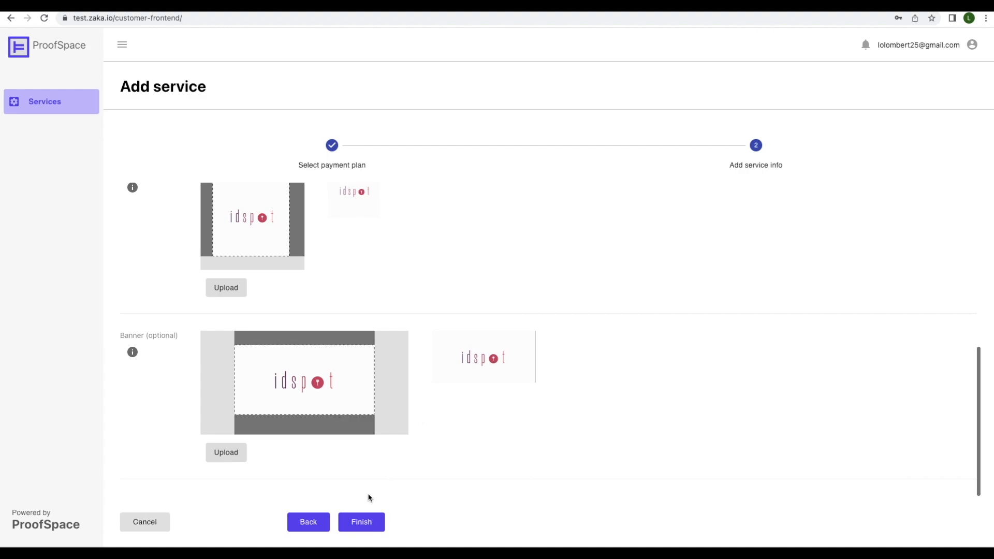
click(354, 523)
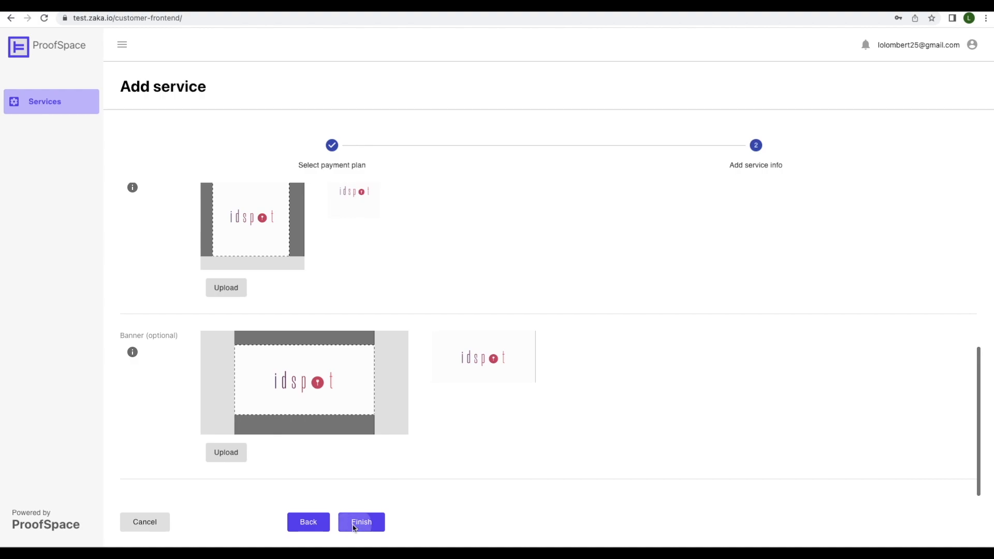
Reload the Services list until Idspot shows Active, then open the Idspot service
click(277, 184)
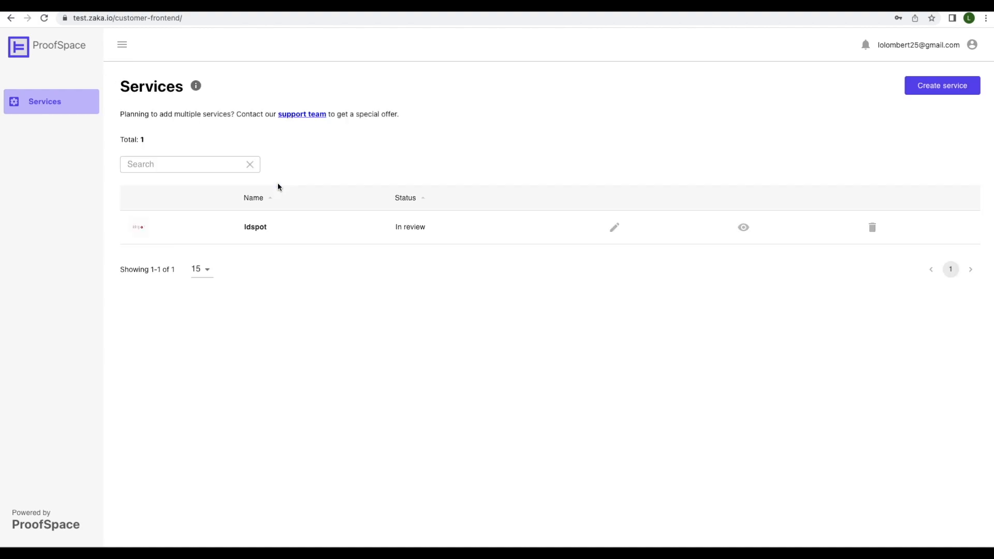
click(44, 19)
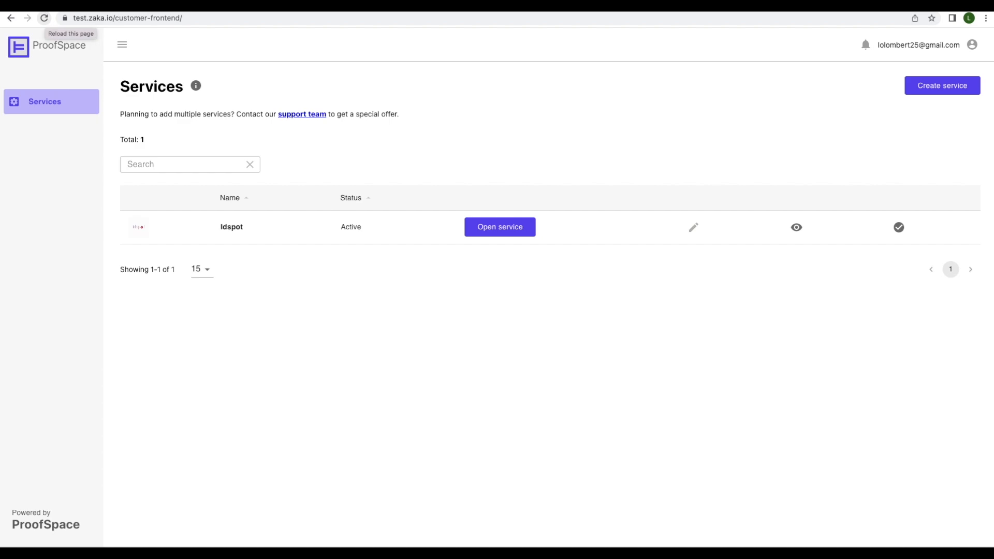
click(492, 232)
Log in to Idspot with the account e-mail and password, dismissing the save-password offer
click(429, 155)
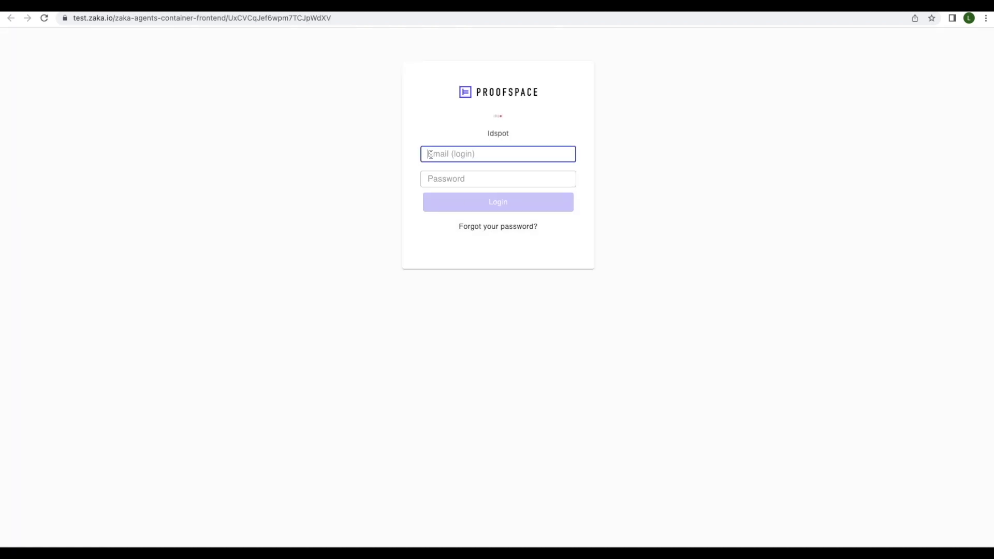
key(super+v)
click(428, 178)
text(*****)
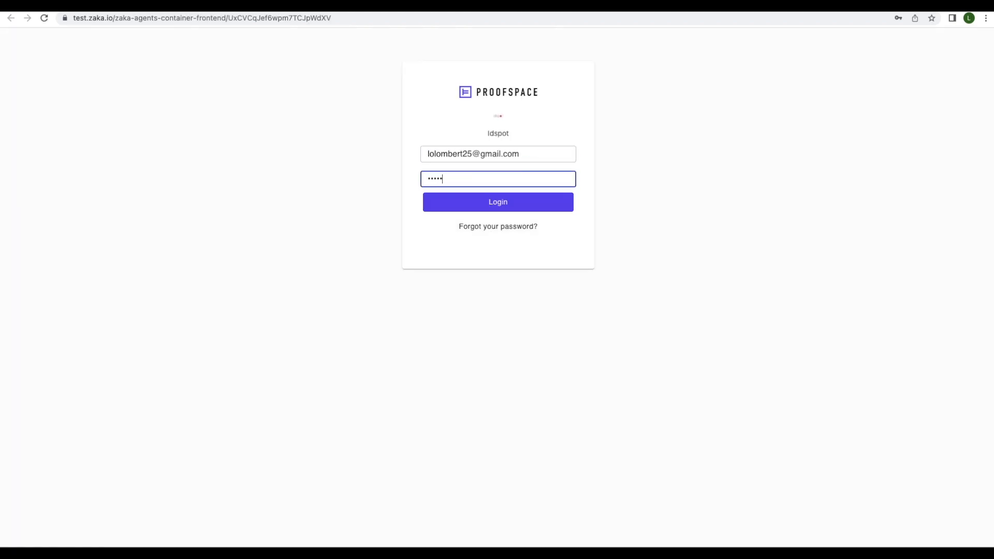
click(492, 204)
click(906, 167)
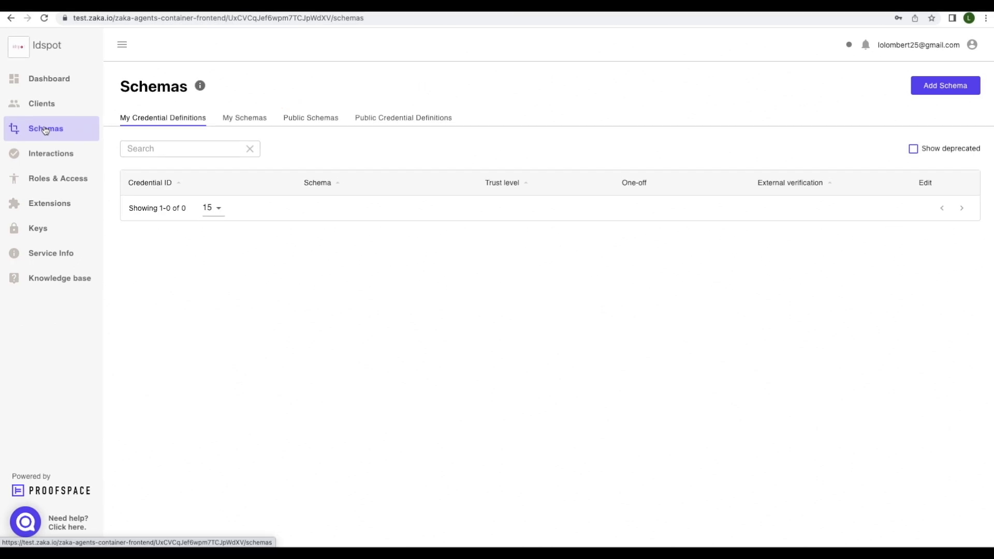
Create a new schema named Verified ID
click(938, 91)
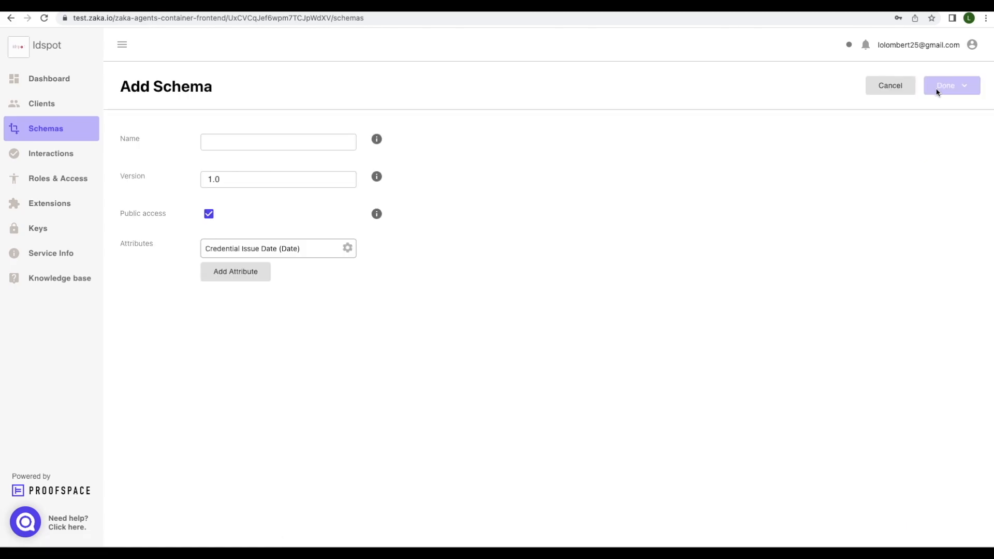
click(290, 142)
text(Verified ID)
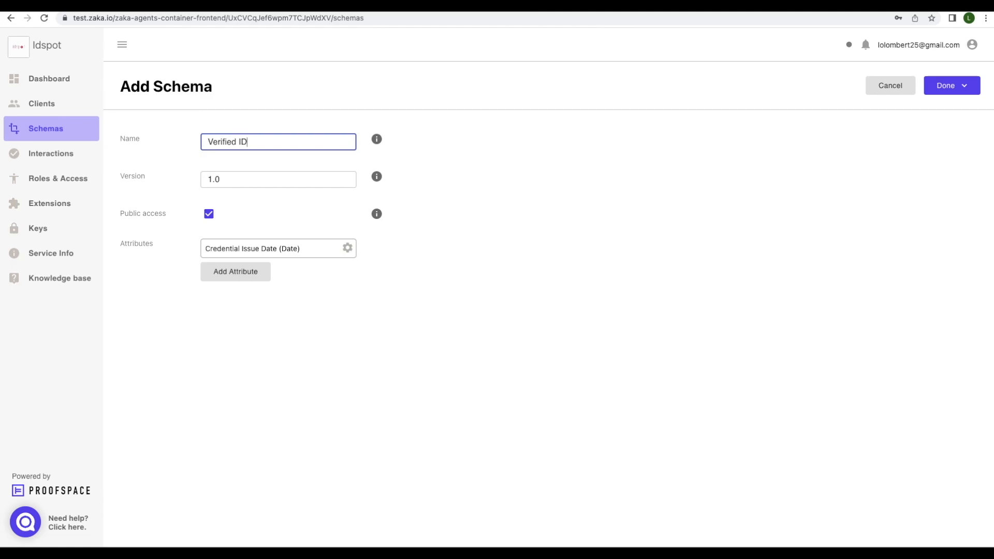
click(170, 187)
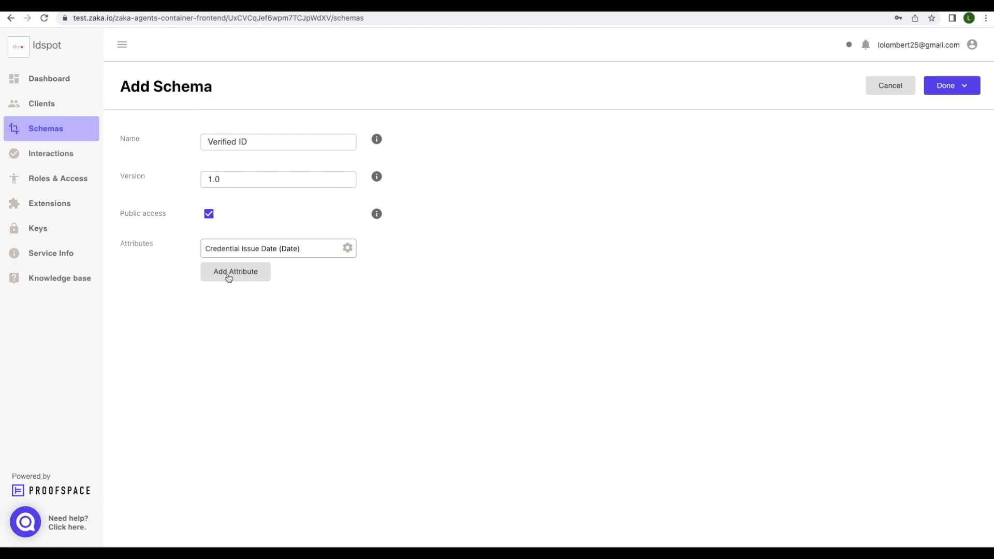
Add a Text attribute First Name and move Credential Issue Date below Address
click(228, 274)
text(First)
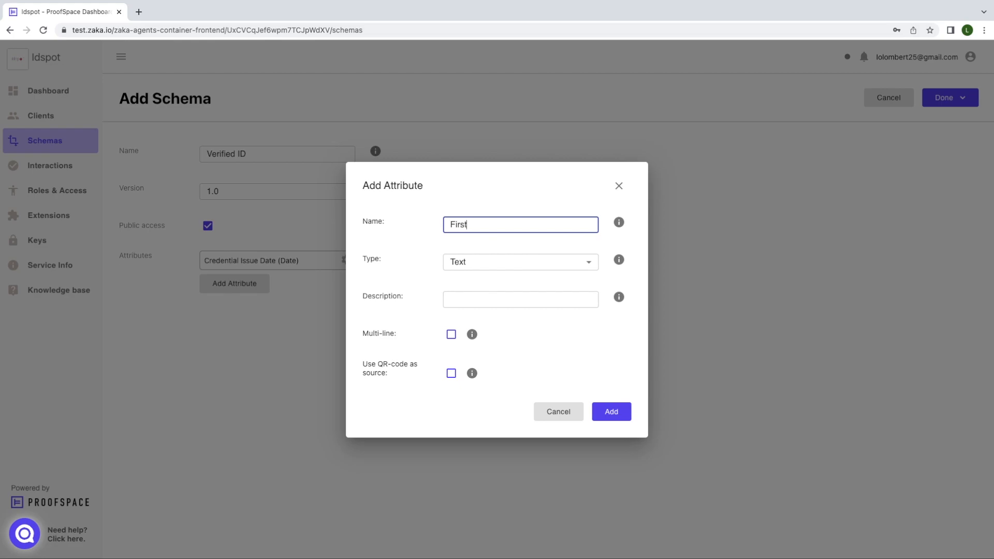
text( Name)
click(589, 266)
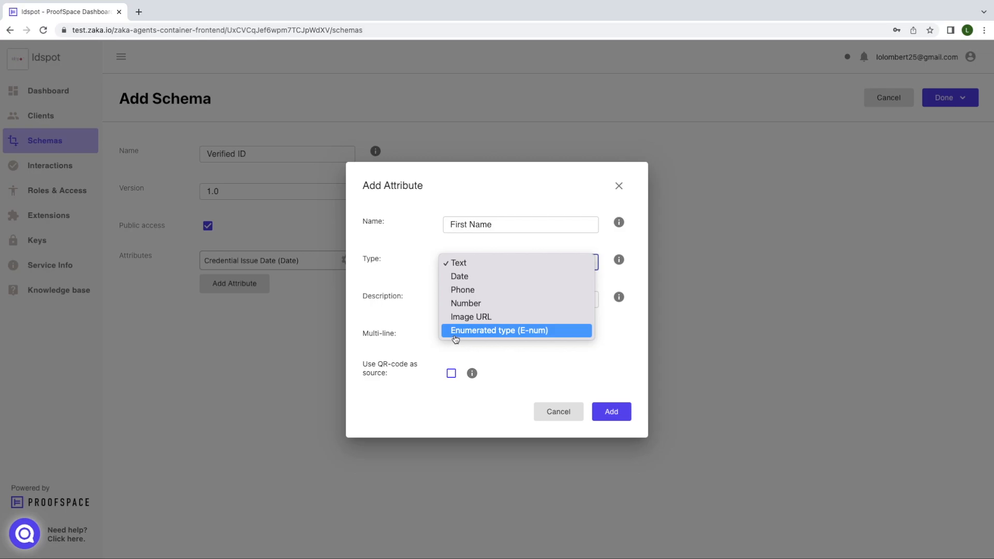
click(458, 264)
click(609, 409)
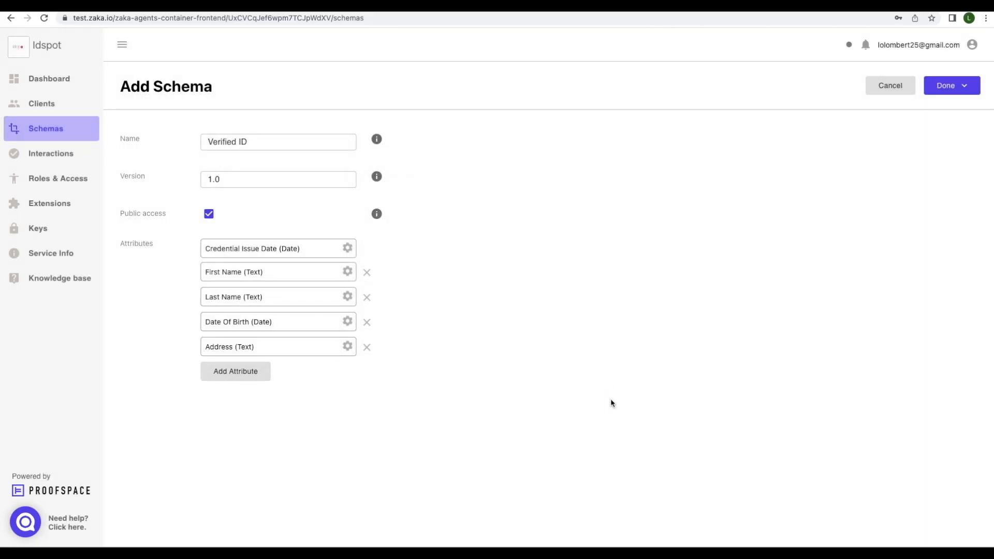
drag(285, 251, 284, 360)
Save and publish the schema to the blockchain, then view My Schemas
click(951, 85)
click(938, 137)
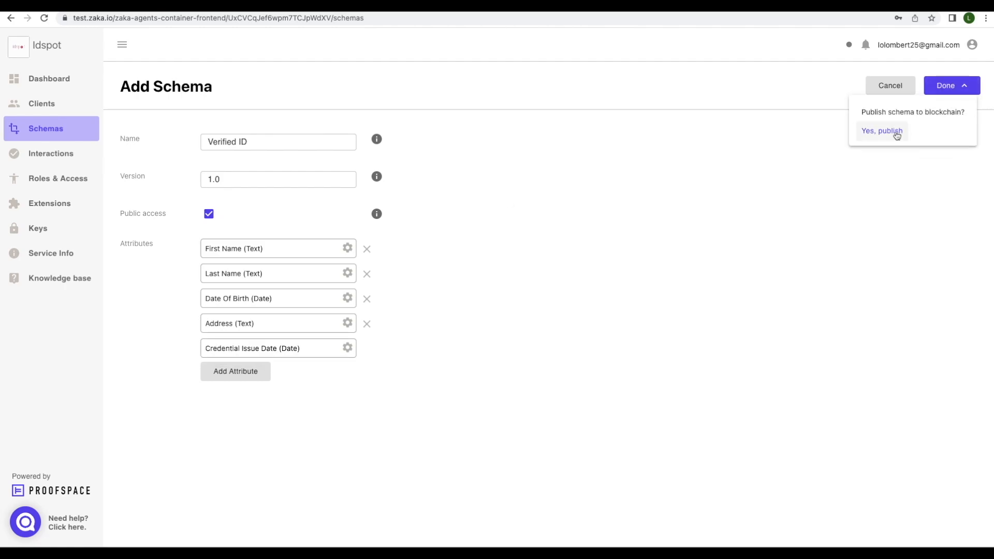
click(898, 135)
click(238, 123)
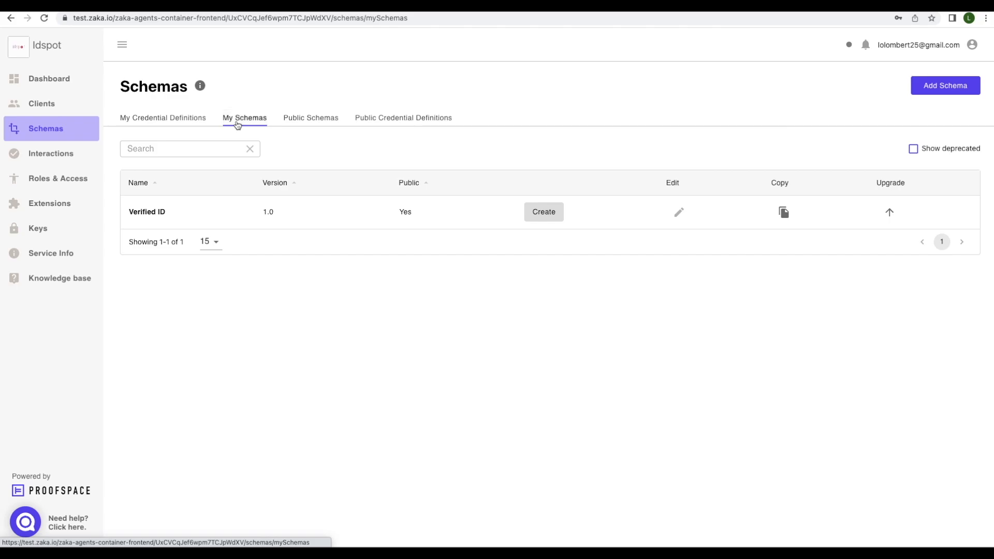
Create a service-attested credential definition for Verified ID, then go to Interactions
click(543, 216)
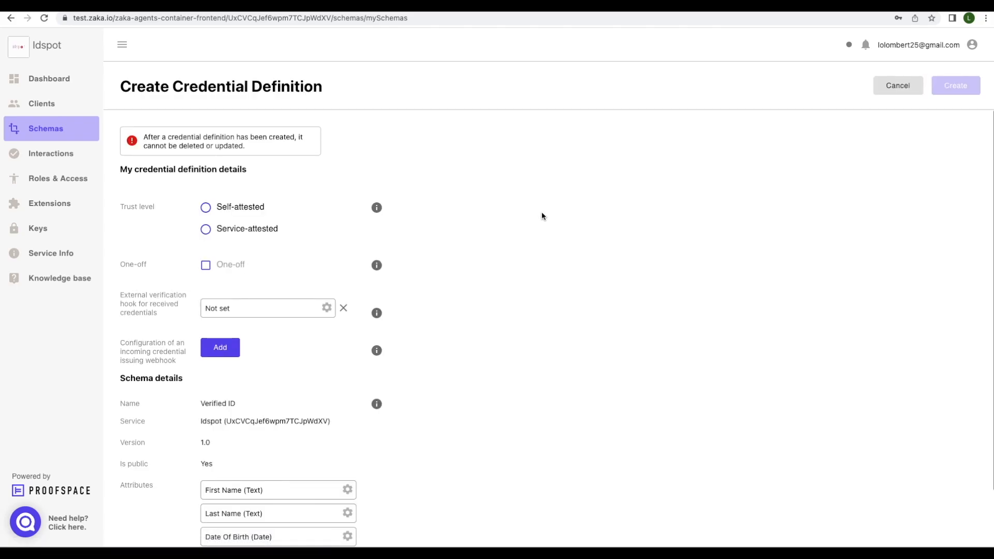
click(206, 229)
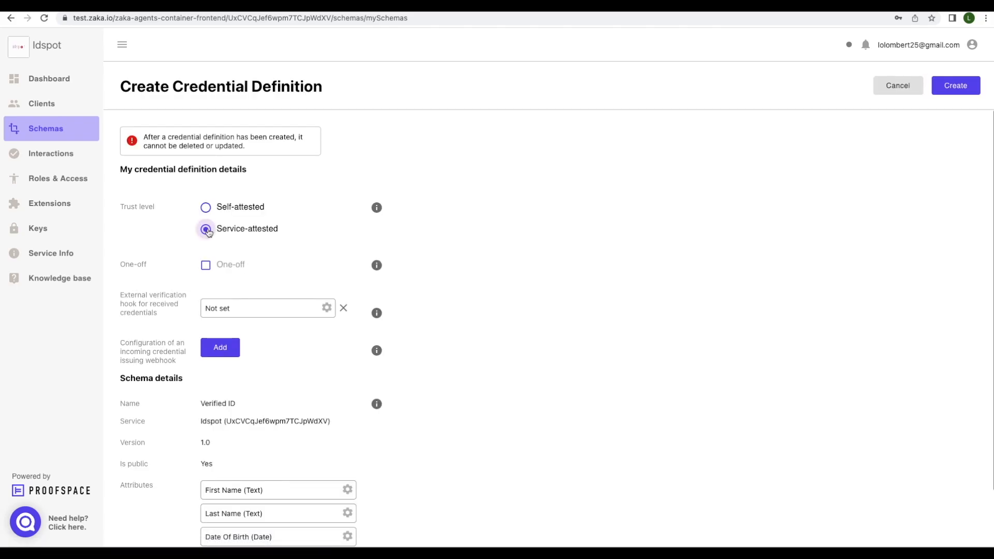
click(956, 86)
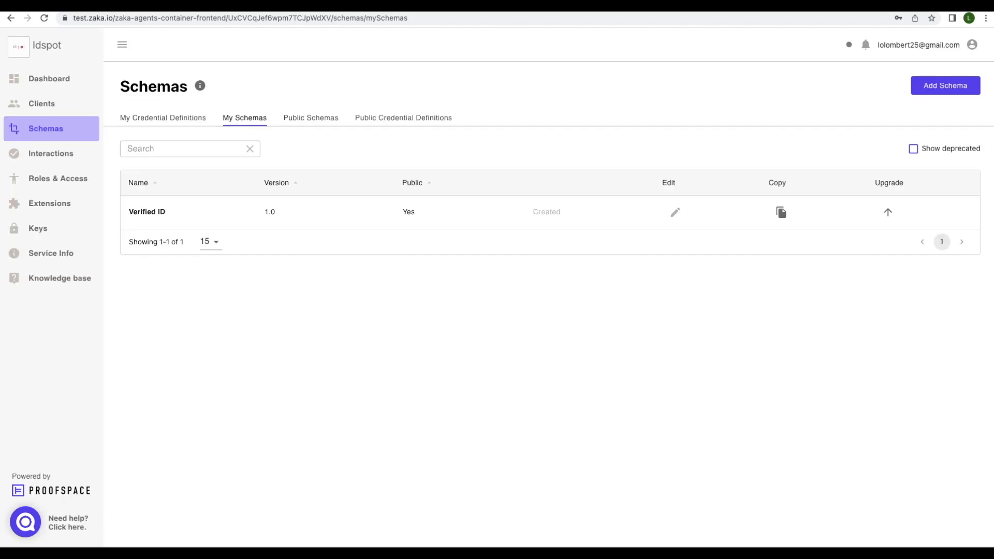
click(56, 155)
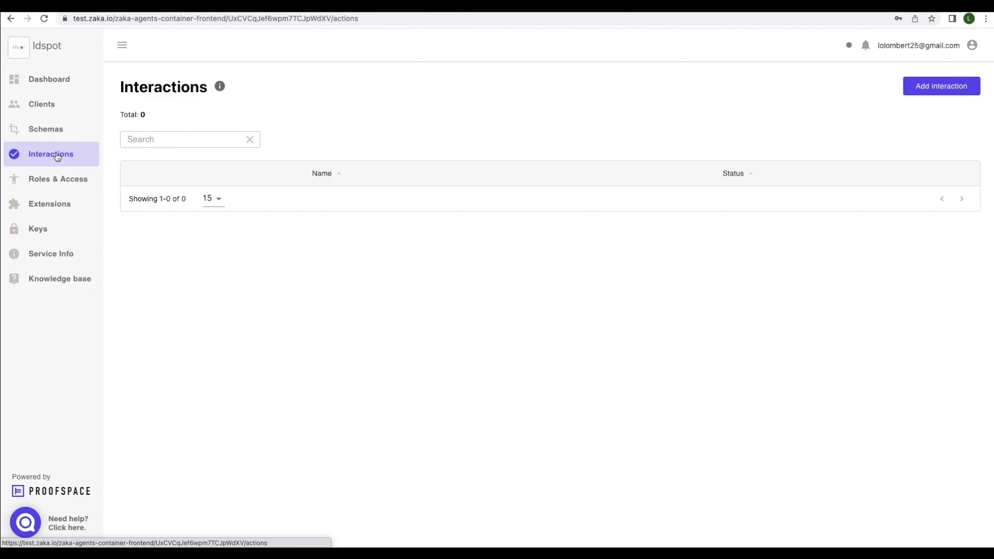
Add an interaction named Verify ID with the Proceed description and ID-verification default icon
click(926, 88)
key(ctrl+minus)
key(ctrl+minus)
text(Verify ID)
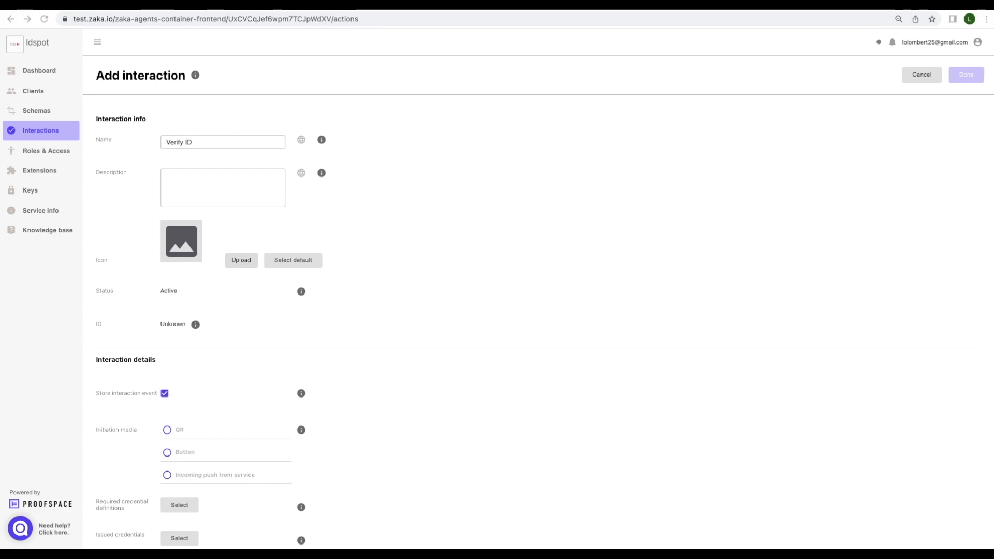
click(222, 188)
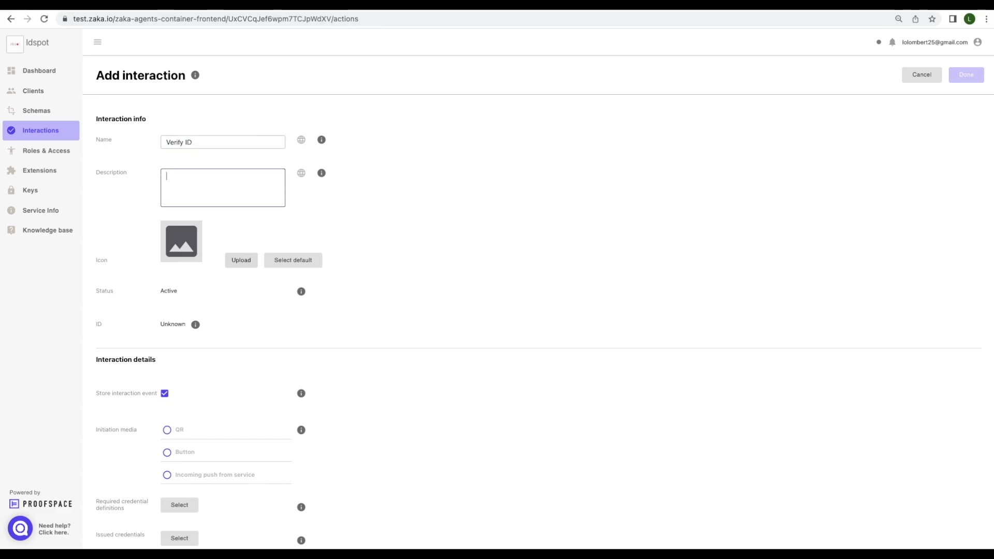
text(Add all required information and click "Proceed.")
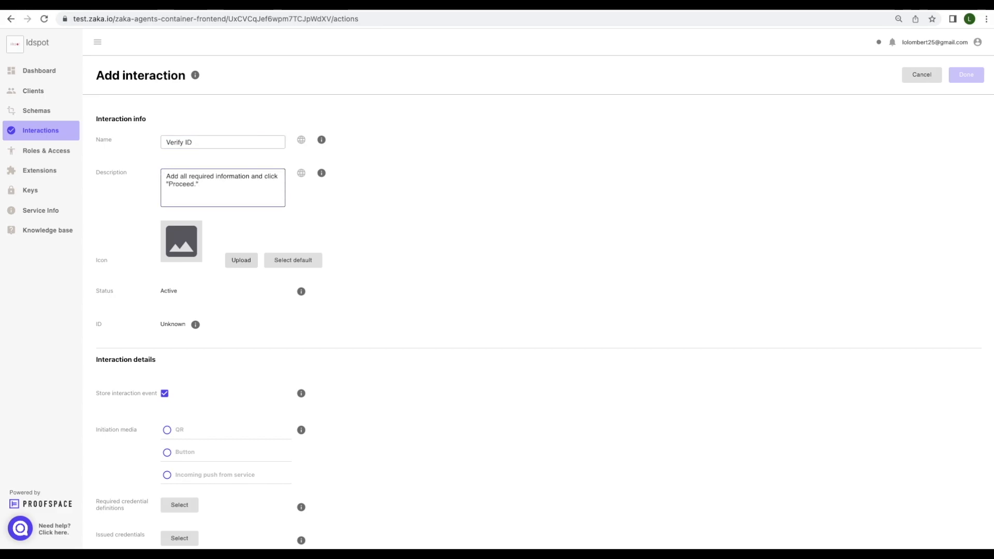
click(294, 263)
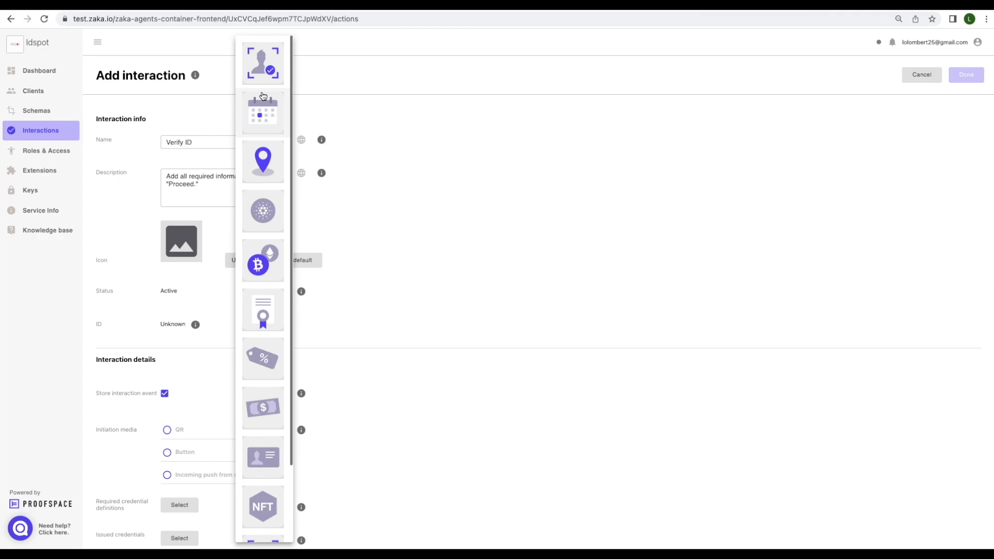
click(265, 73)
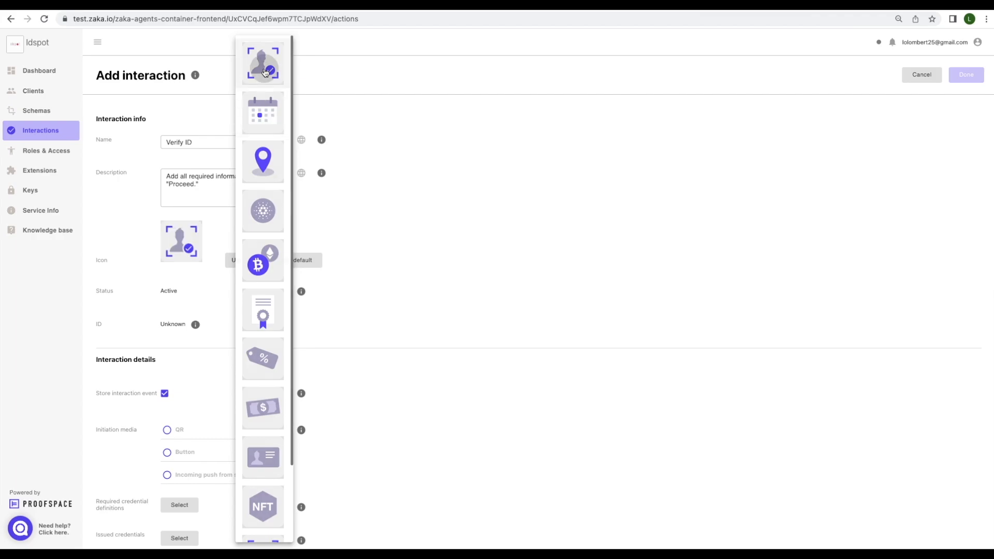
scroll(137, 399, down, 5)
scroll(166, 173, down, 3)
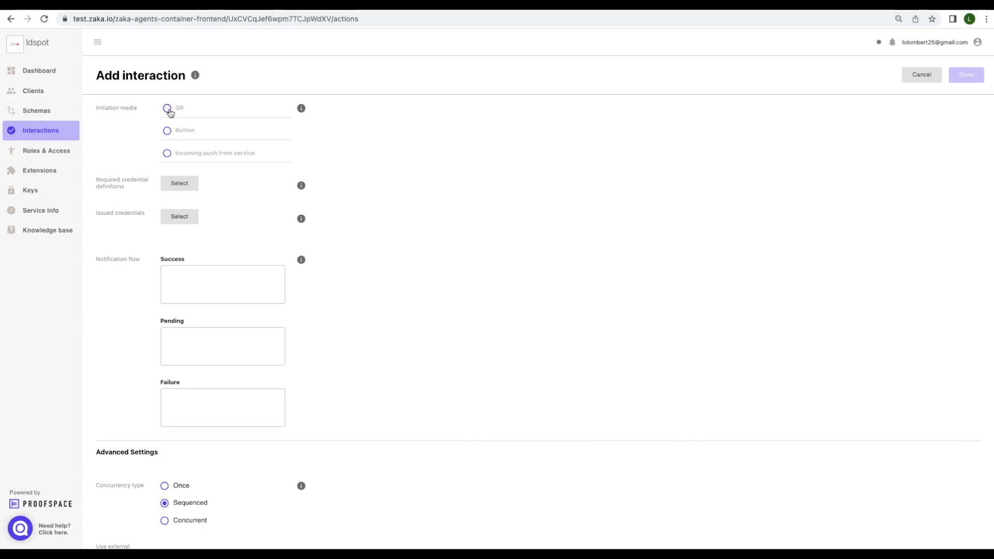
Try Button and Incoming push as initiation media, then settle back on QR code
click(167, 108)
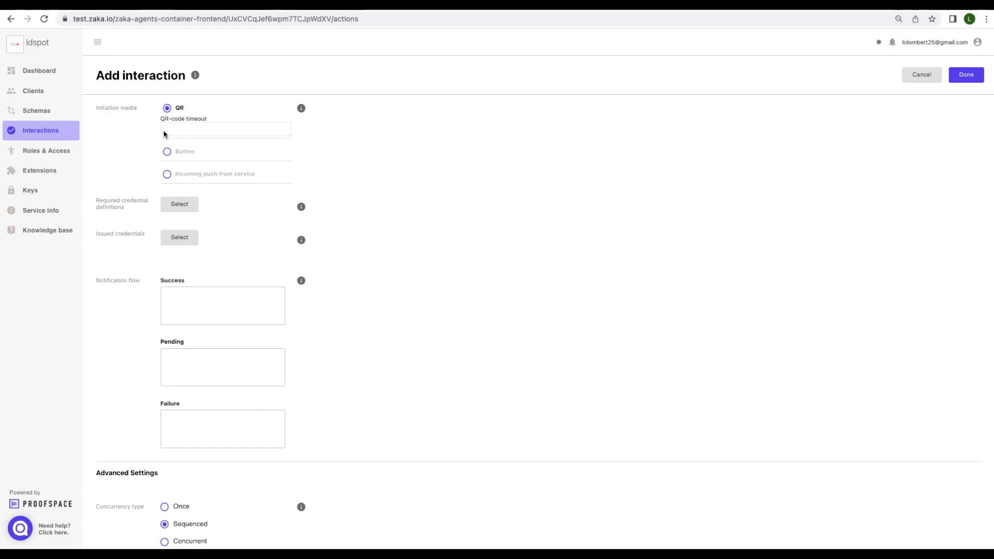
click(167, 157)
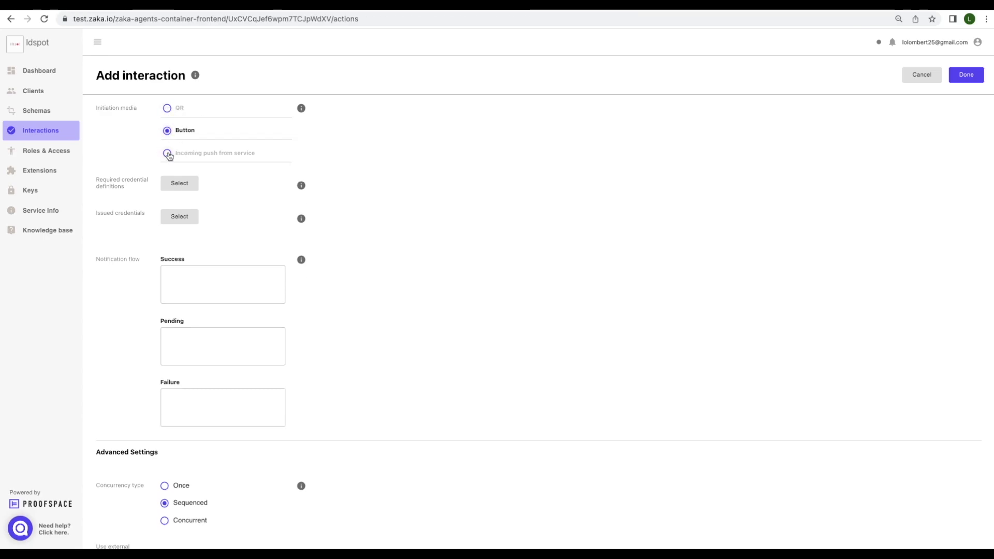
click(167, 154)
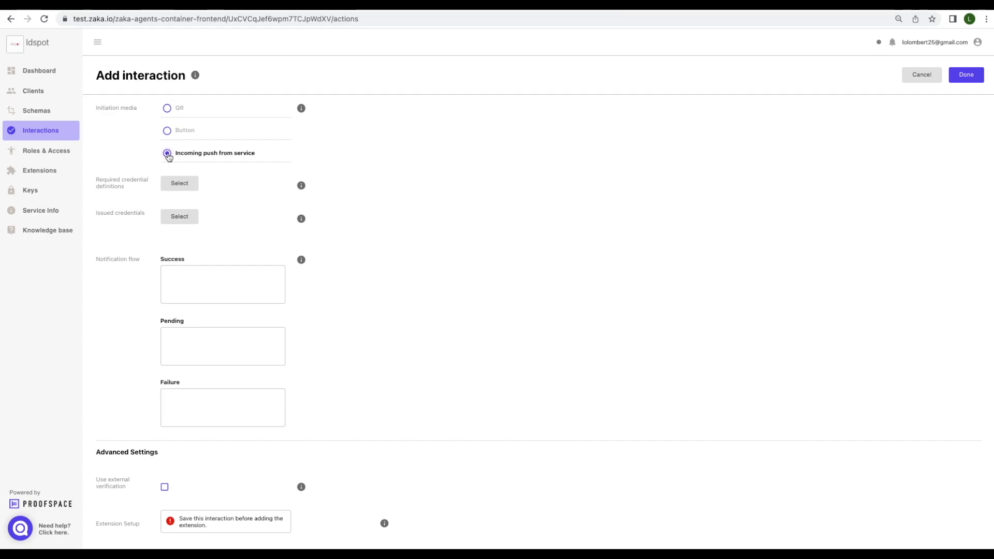
click(167, 108)
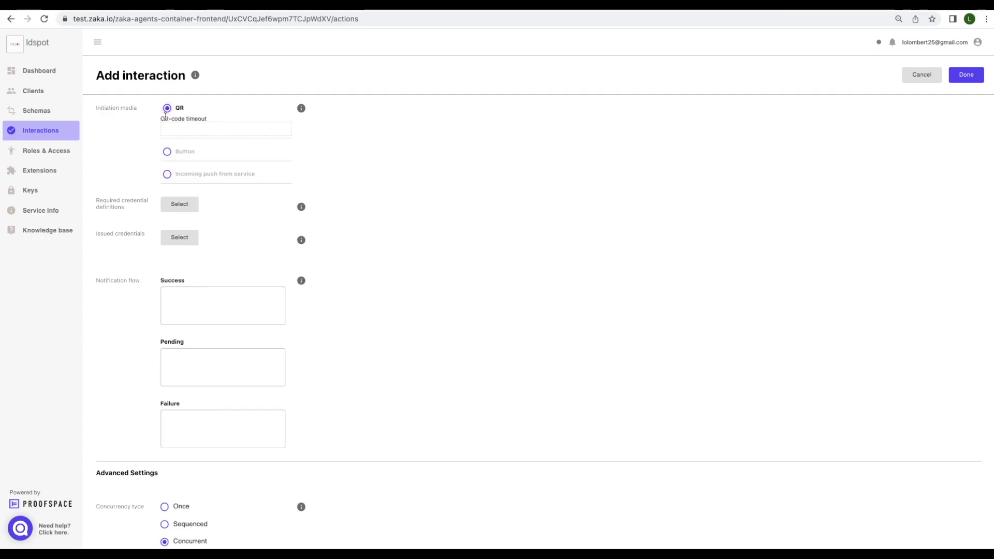
Require ProofSpace ID's User profile 1.2 and Notification ID 1.0, then edit the User profile requirement
click(174, 205)
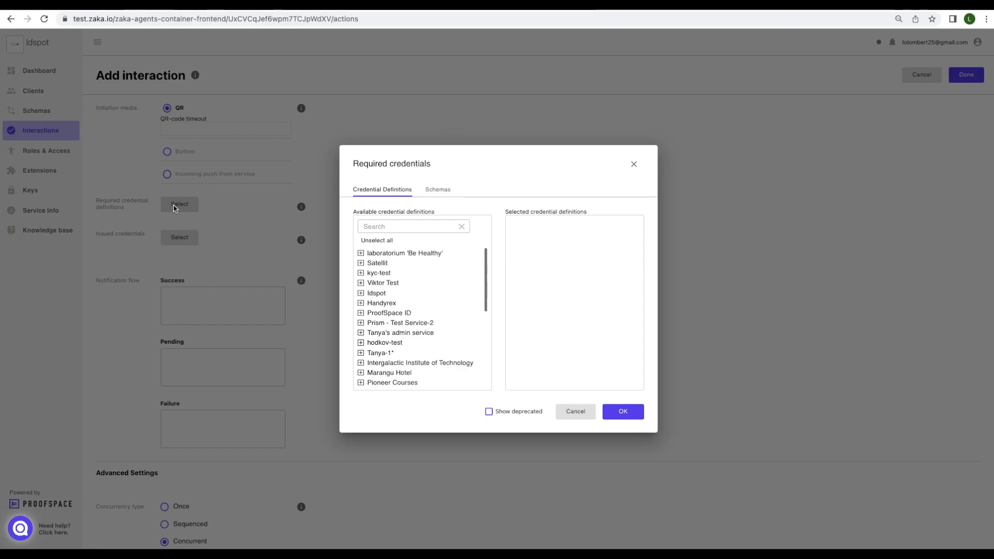
click(361, 313)
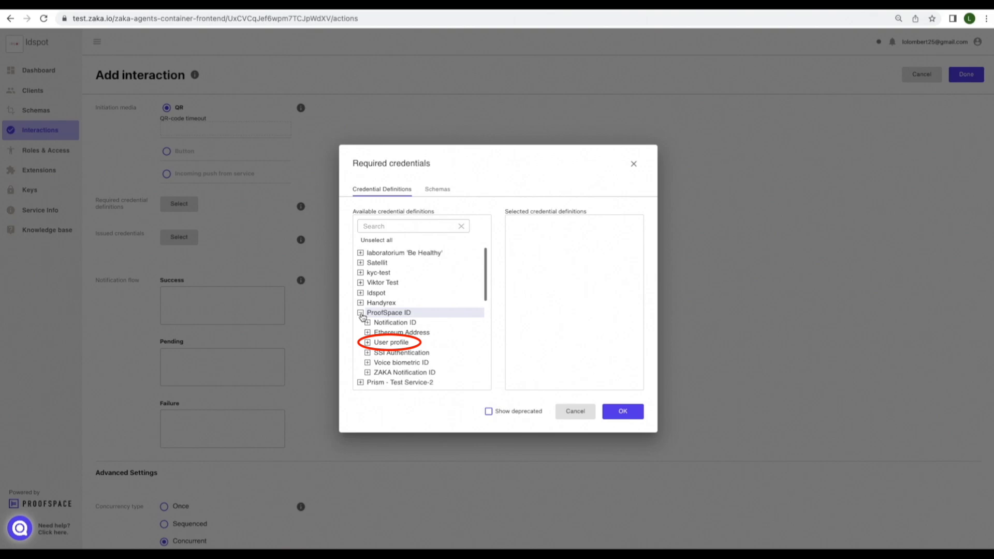
click(367, 342)
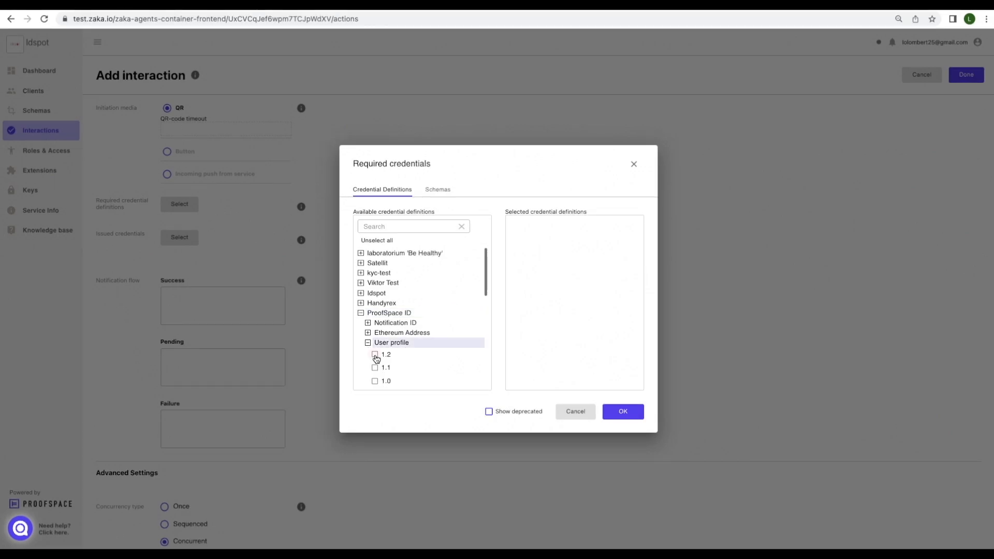
click(378, 358)
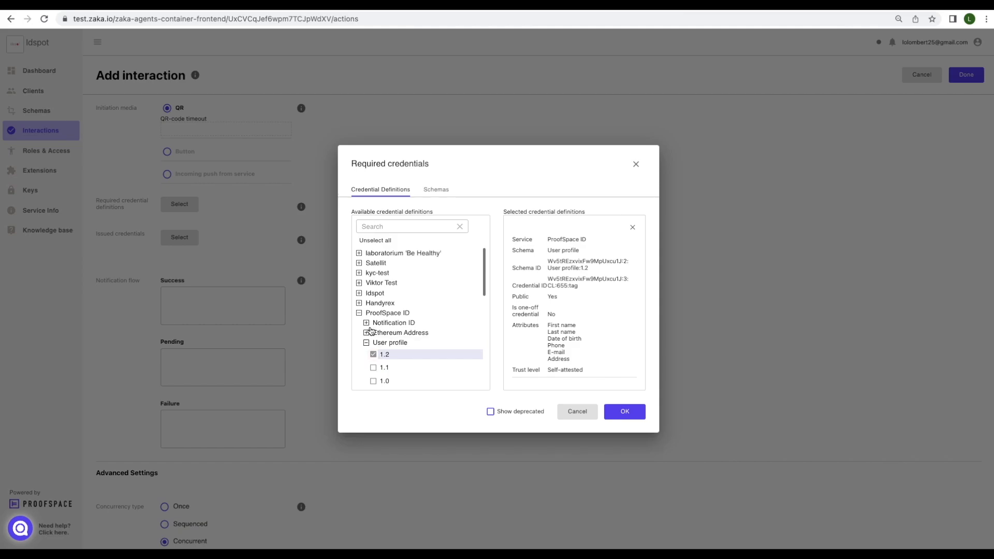
click(367, 323)
click(373, 334)
click(625, 411)
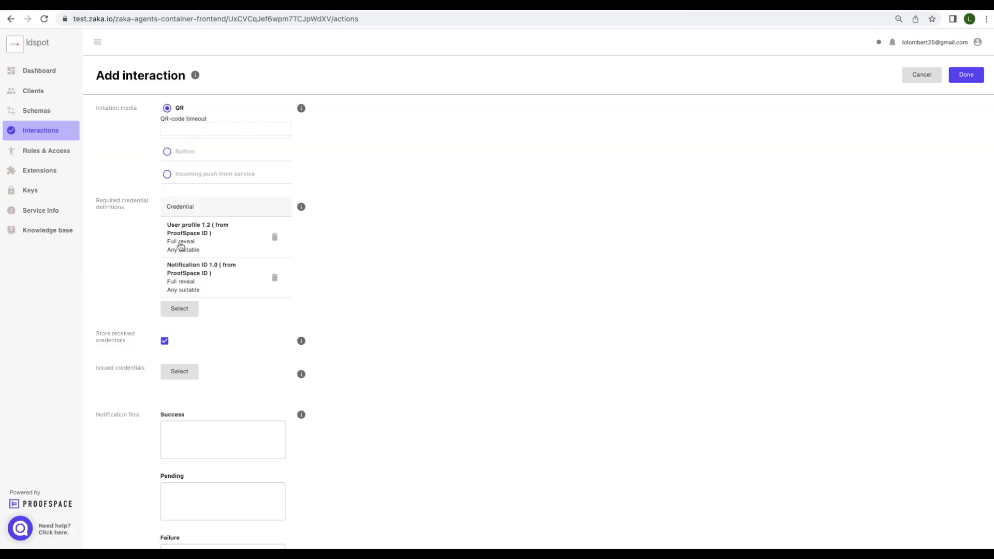
click(180, 247)
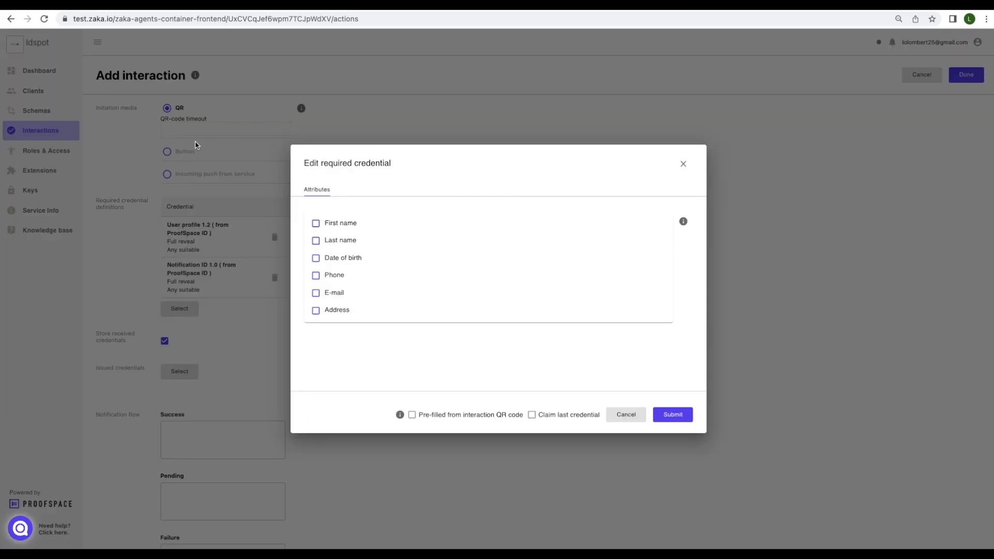
Request only First name, Last name, Date of birth and Address from User profile 1.2, and submit
click(316, 224)
click(317, 244)
click(315, 258)
click(315, 311)
click(673, 415)
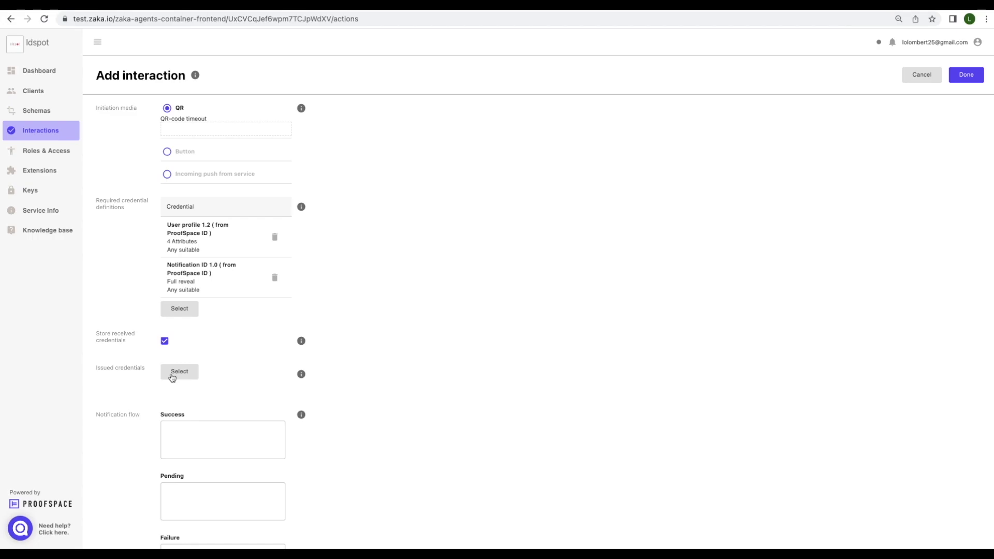
Choose Idspot's Verified ID 1.0 as the credential this interaction issues
click(172, 377)
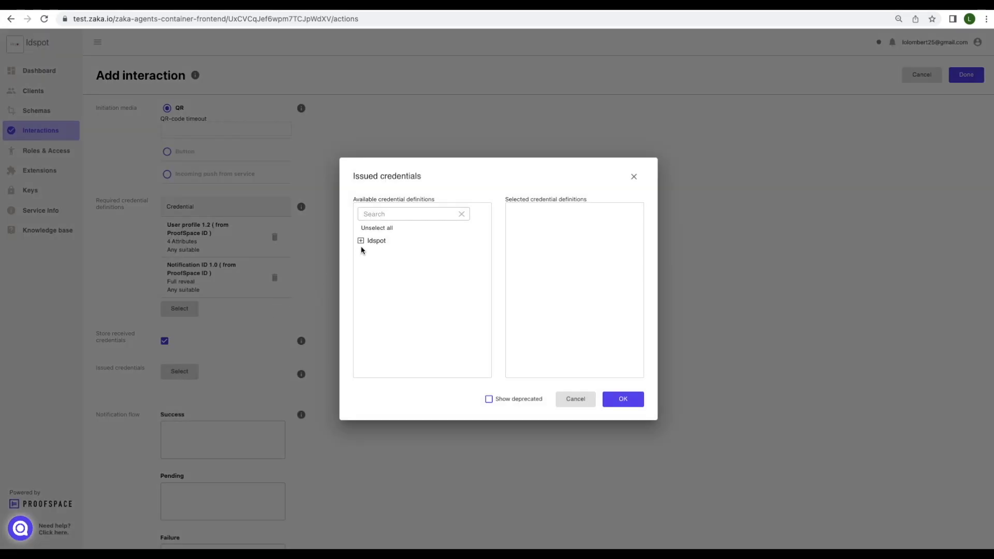
click(361, 241)
click(367, 252)
click(373, 262)
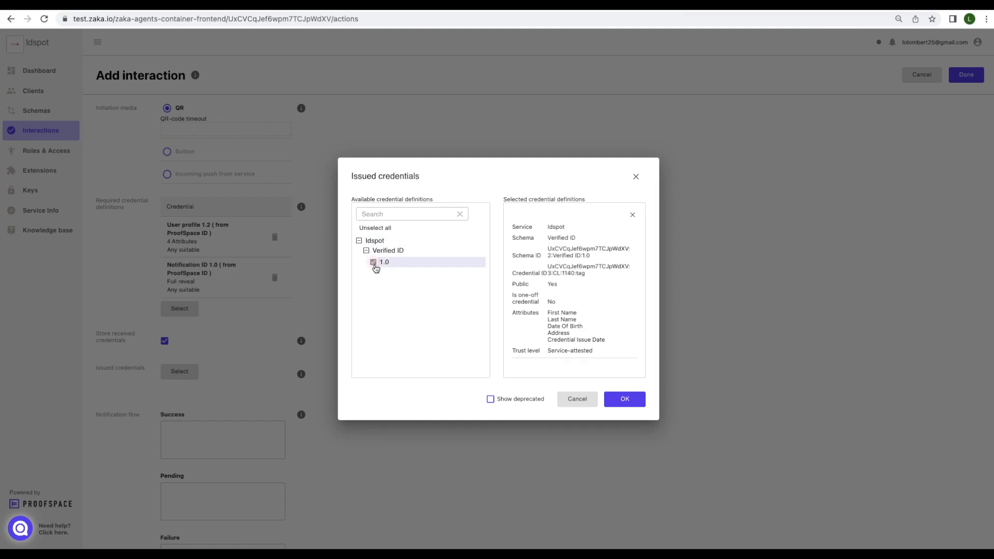
click(631, 403)
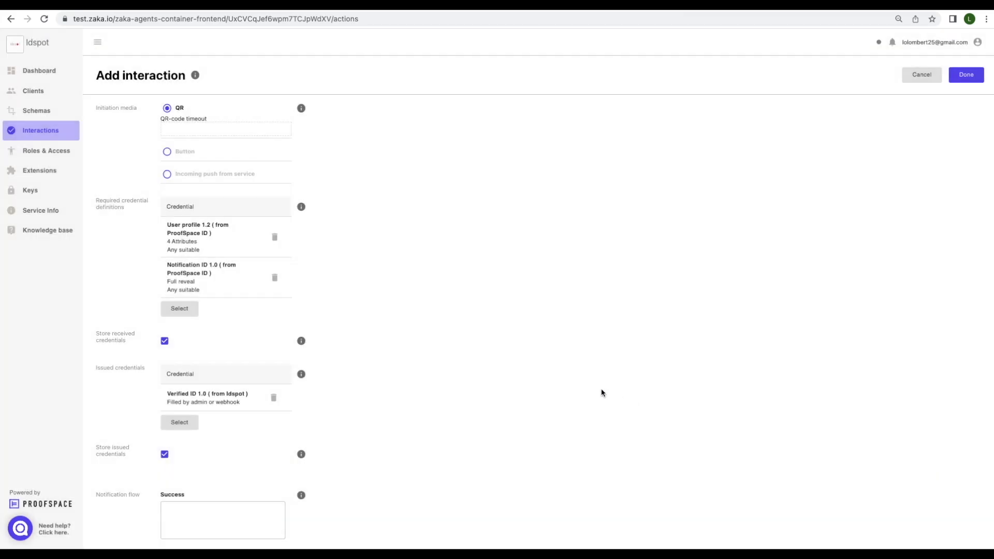
Pre-fill First Name and Last Name from the User profile credential
click(217, 396)
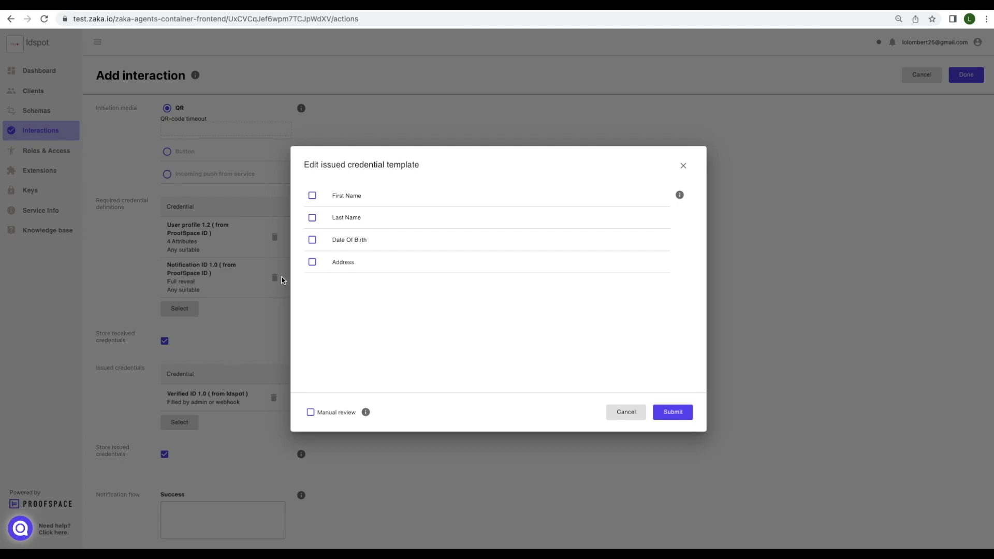
click(312, 197)
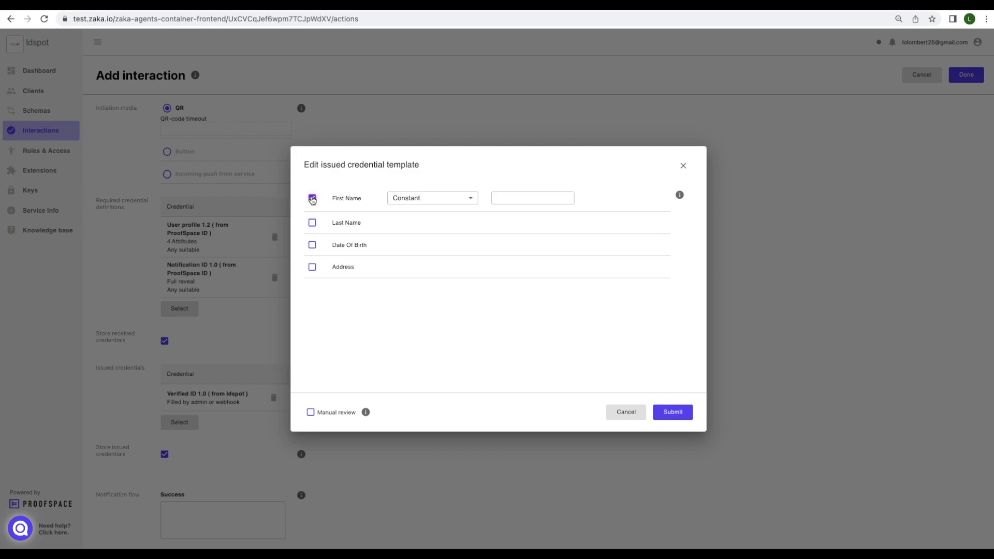
click(470, 200)
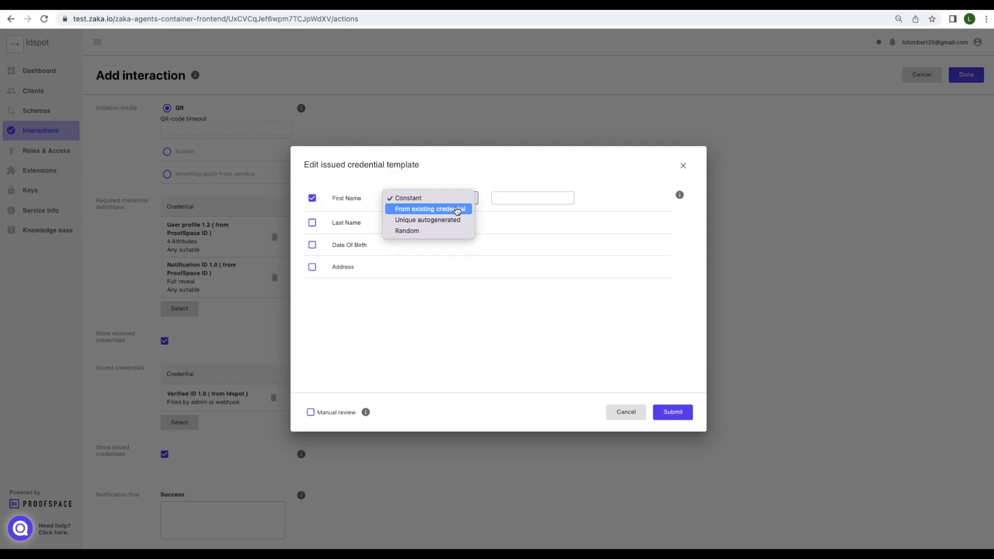
click(455, 209)
click(312, 223)
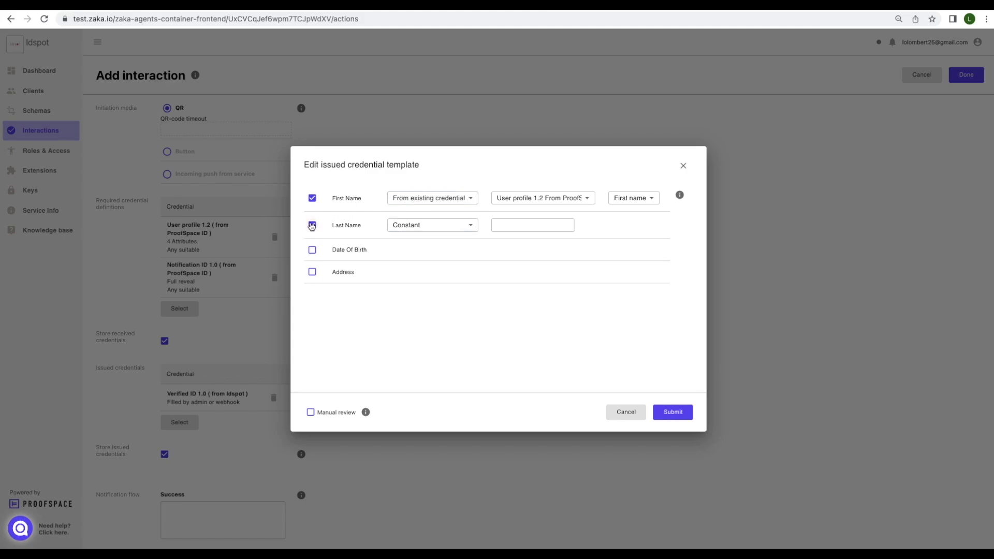
click(420, 225)
click(458, 236)
click(652, 227)
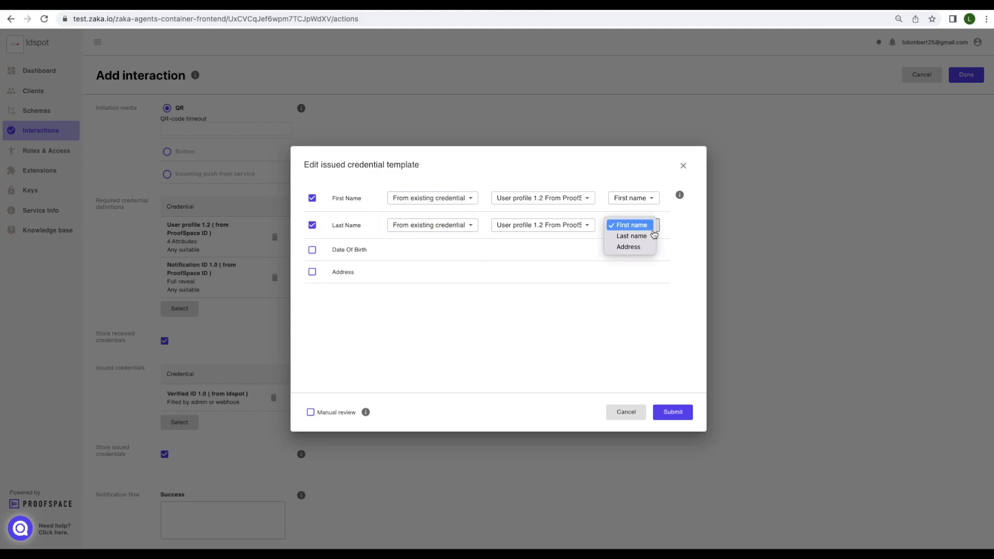
click(644, 236)
Pre-fill Date Of Birth and Address from the profile, enable manual review, and submit the template
click(312, 252)
click(435, 252)
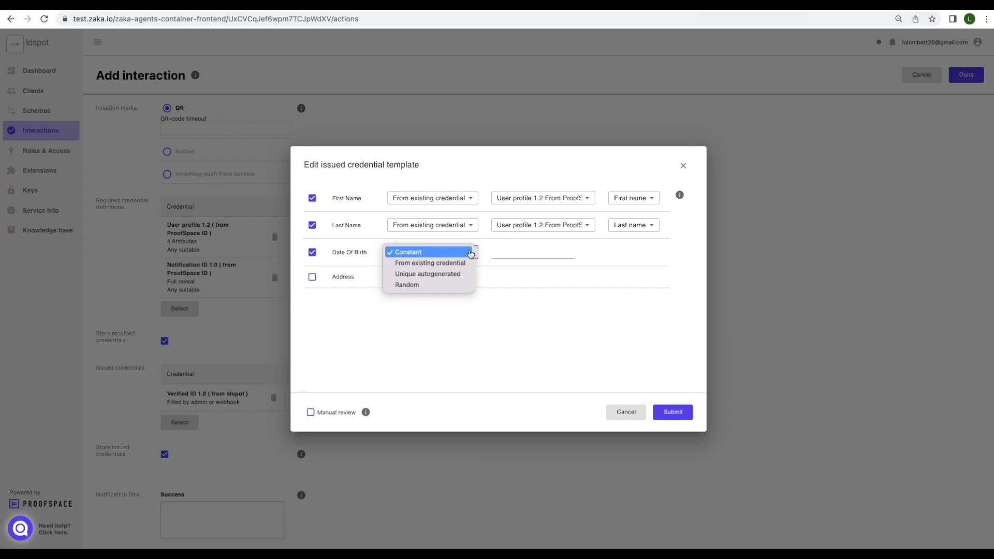
click(456, 262)
click(312, 277)
click(465, 281)
click(460, 291)
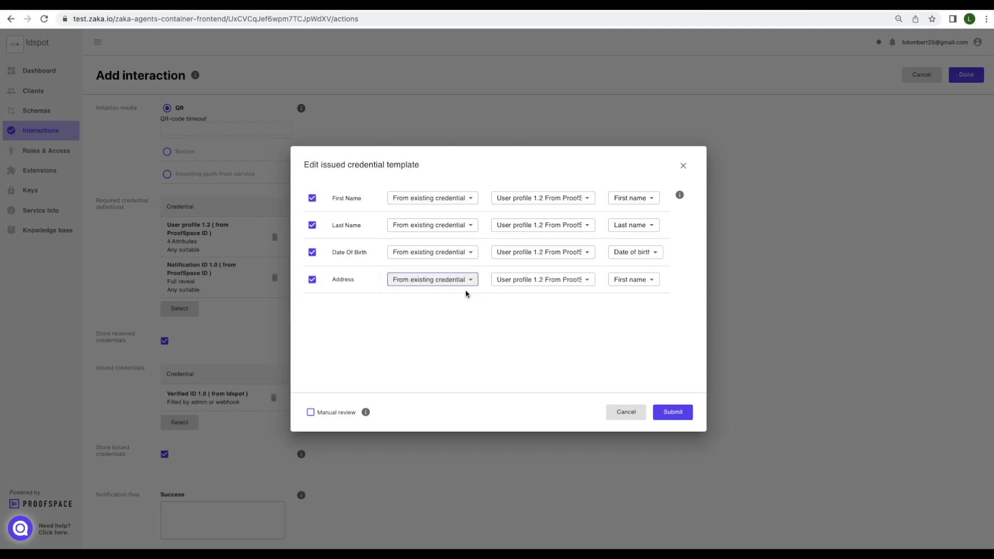
click(626, 283)
click(640, 305)
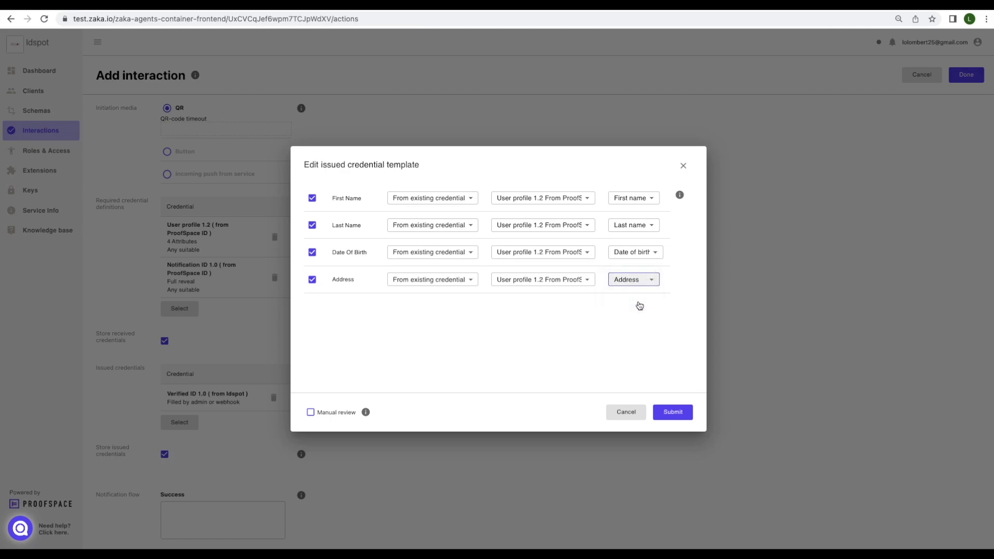
click(311, 412)
click(673, 412)
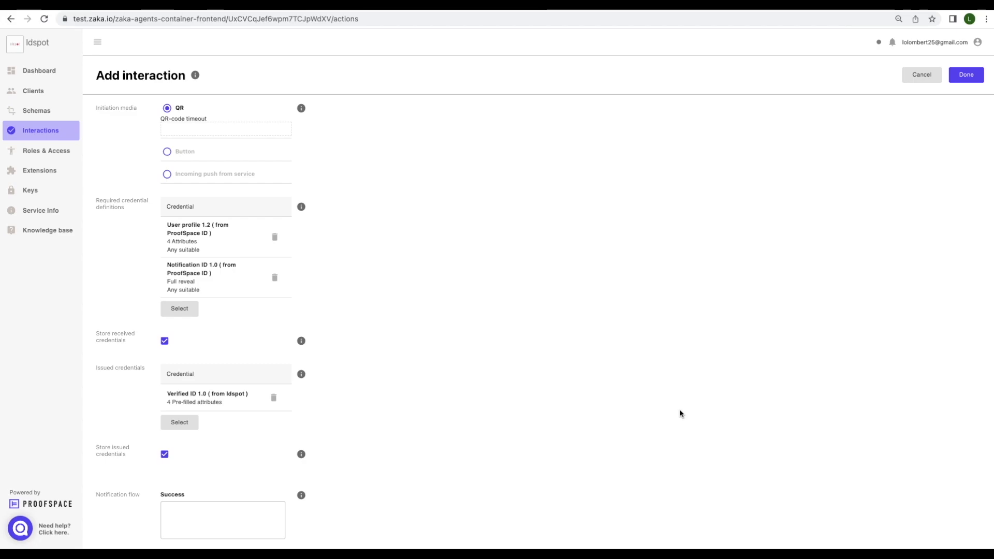
Paste the success, pending and failure messages into the Notification flow boxes
scroll(169, 520, down, 5)
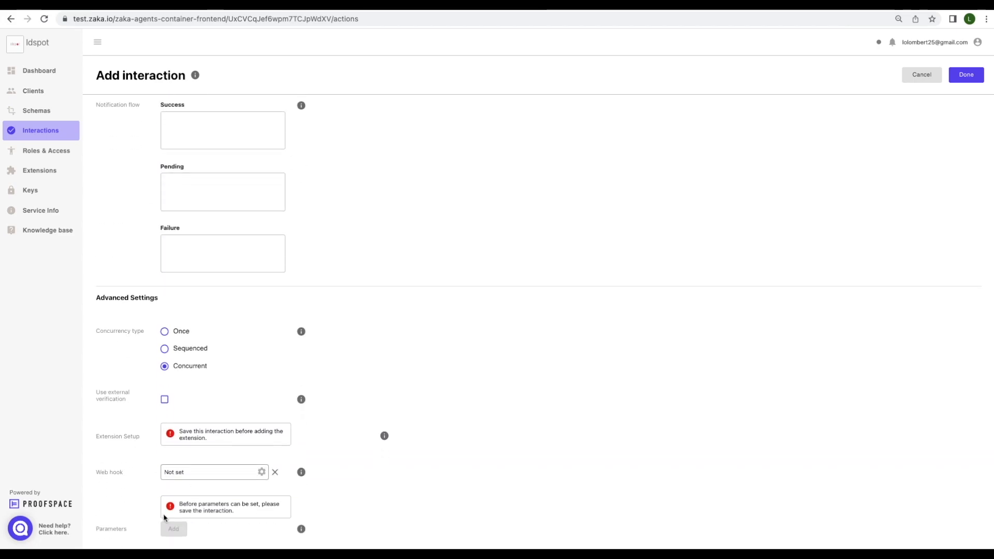
click(167, 119)
text(You received your Verified ID.)
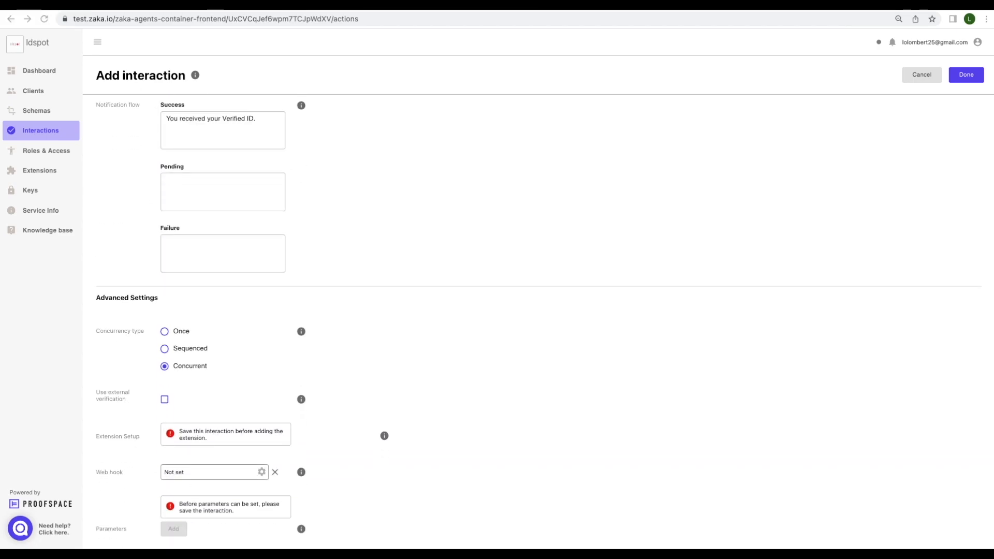
click(168, 180)
text(The verification will take just a few minutes.)
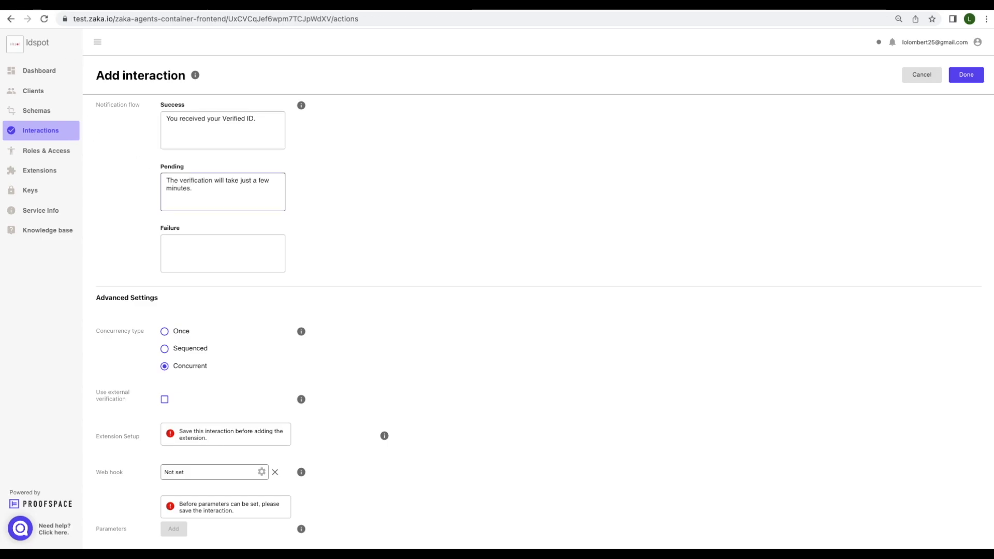
click(166, 240)
text(Something went wrong. Please try again or contact our administrator.)
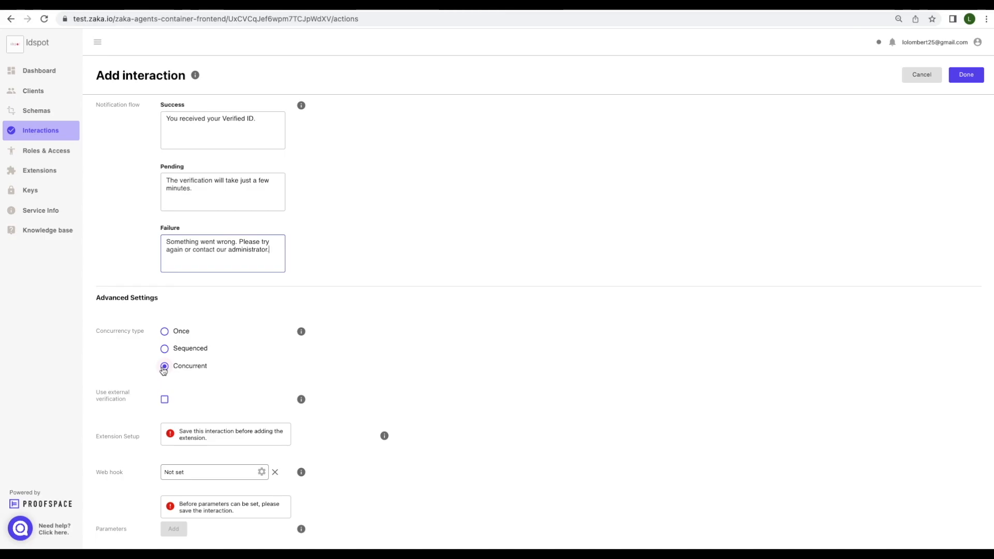
scroll(164, 370, up, 15)
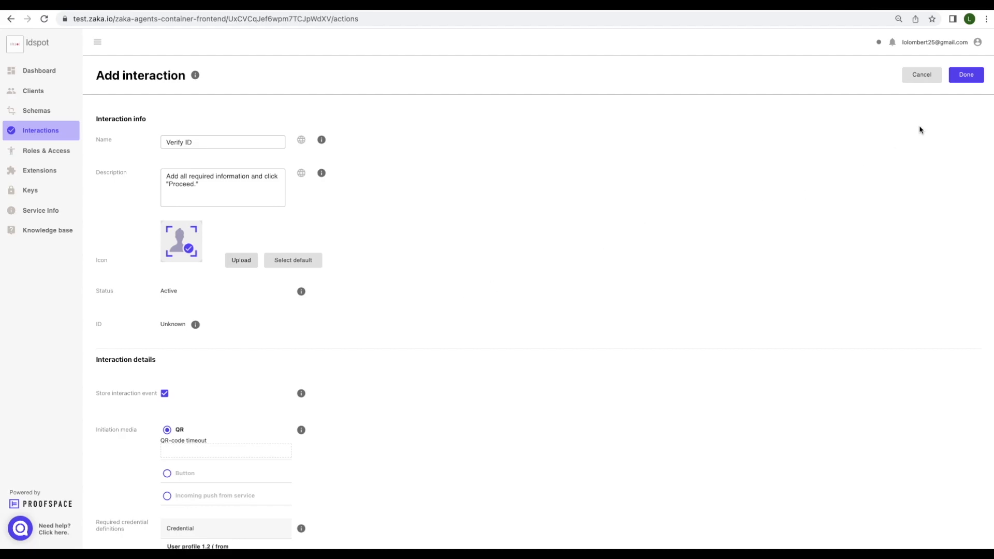
Save the Verify ID interaction and start a 'User Account Information' schema with a First Name attribute
click(965, 76)
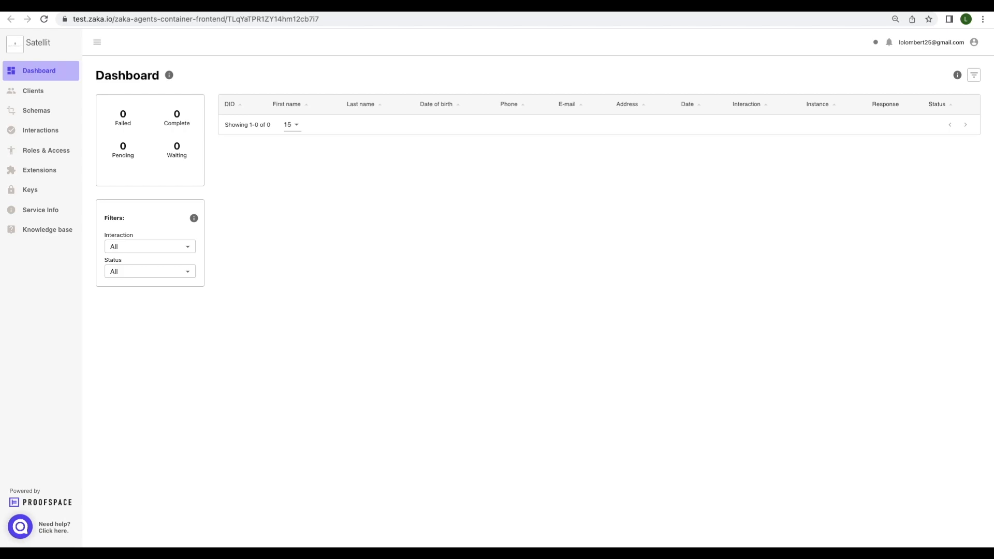
click(33, 109)
click(952, 74)
text(User Account Information)
click(181, 227)
text(First Name)
click(590, 377)
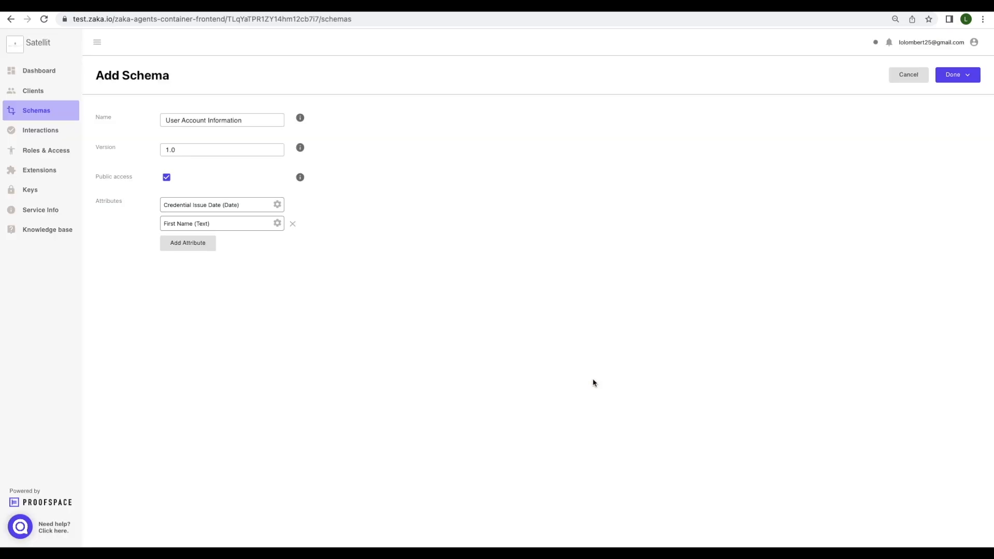
Move Credential Issue Date last, publish the schema, and begin its credential definition
drag(225, 207, 224, 288)
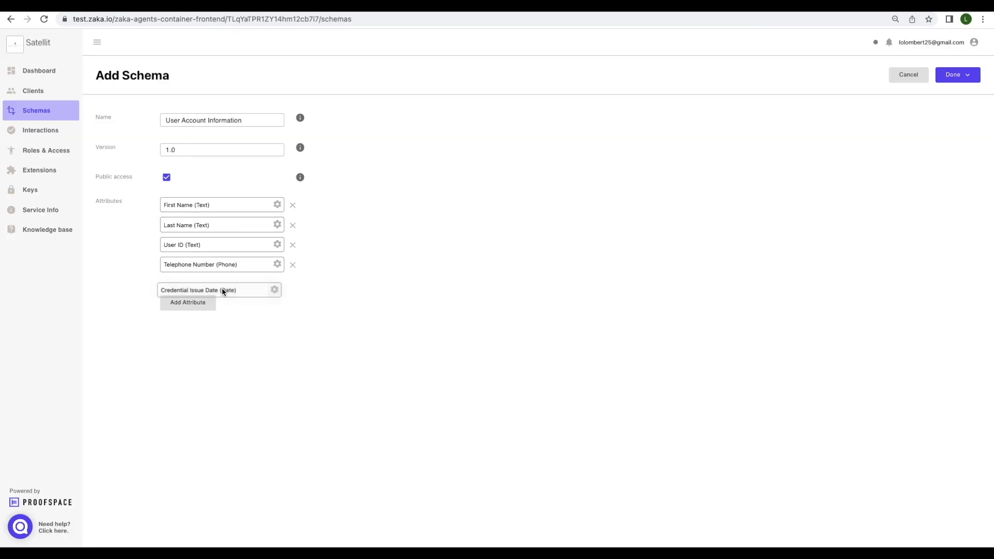
click(966, 77)
click(952, 115)
click(914, 111)
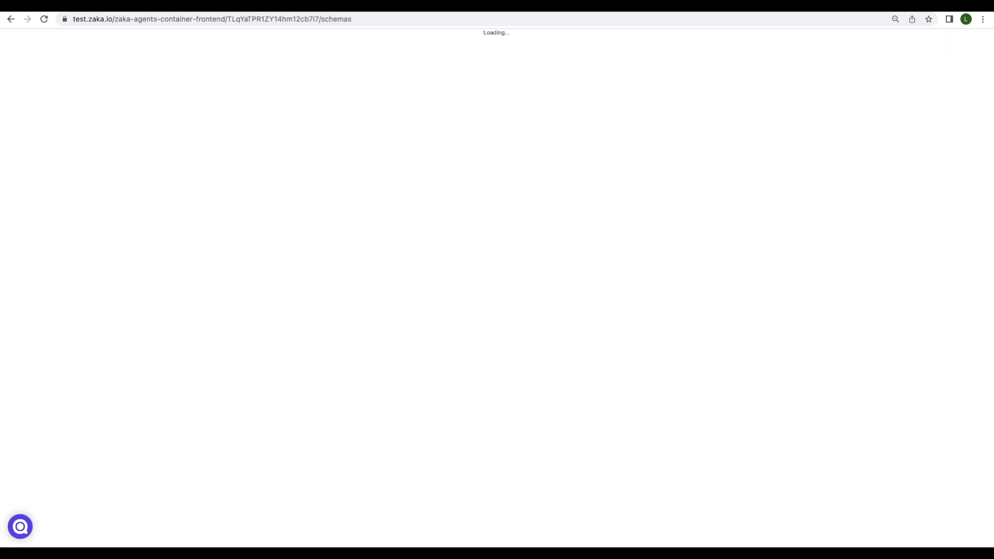
click(588, 173)
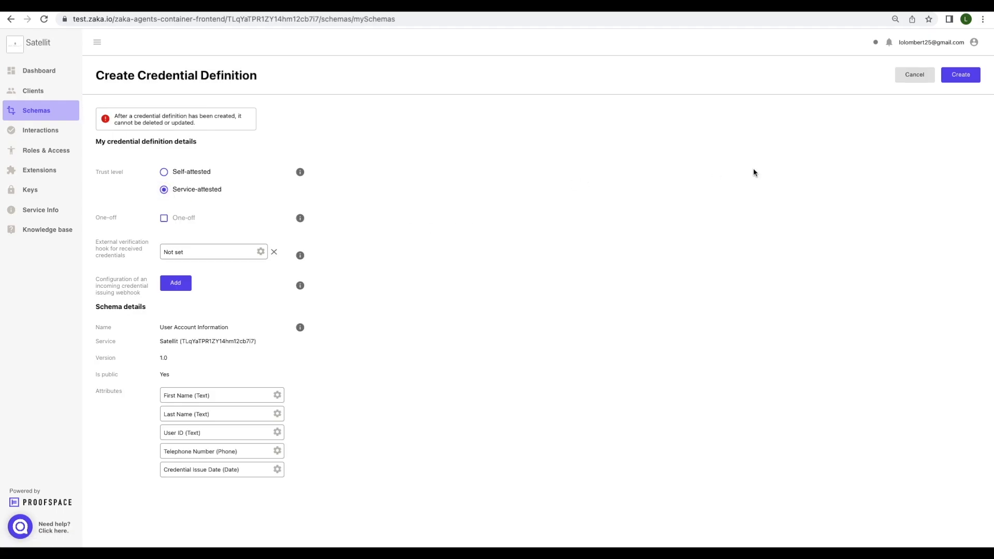
Create the User Account Information credential definition and search Public Schemas for 'Verified ID'
click(960, 75)
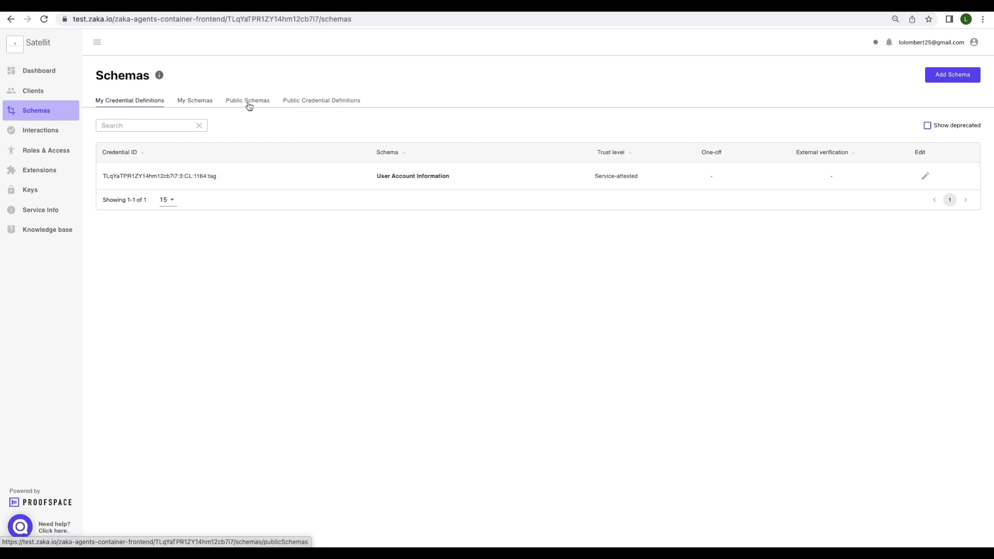
click(248, 101)
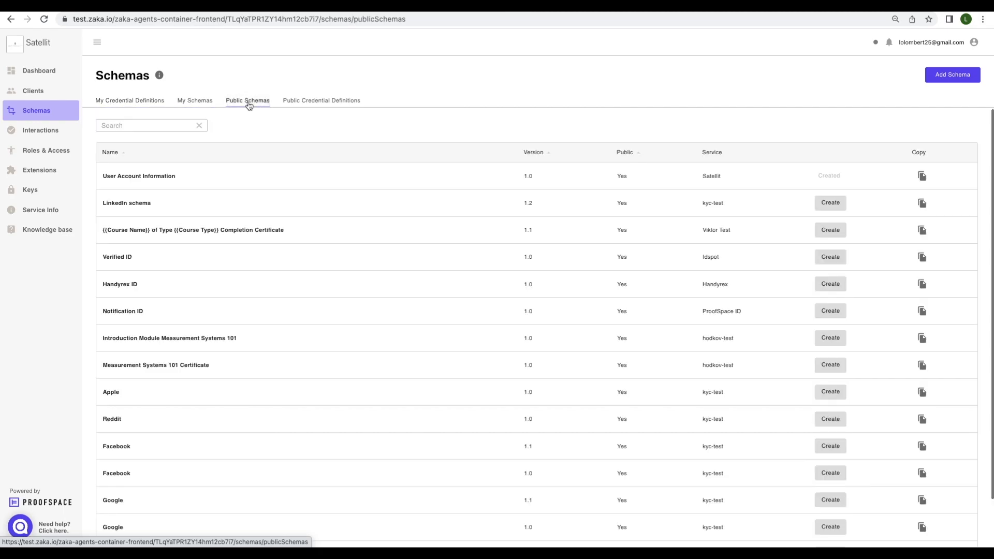
click(157, 124)
text(V)
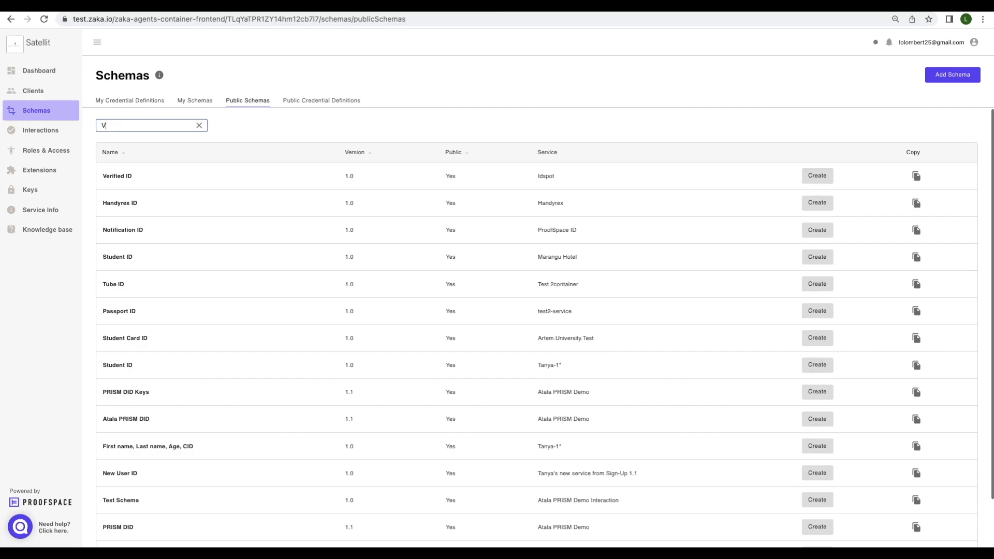
text(erified ID)
click(101, 180)
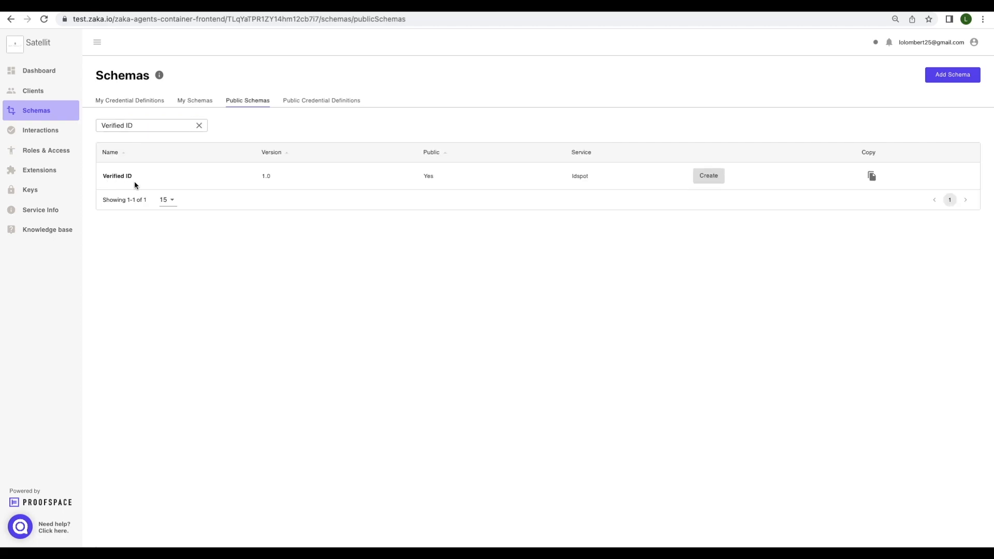
Start a new interaction named 'Get User Account Card' with a default card icon
click(43, 131)
click(942, 79)
click(166, 139)
text(Get User Account Card)
click(297, 261)
click(264, 462)
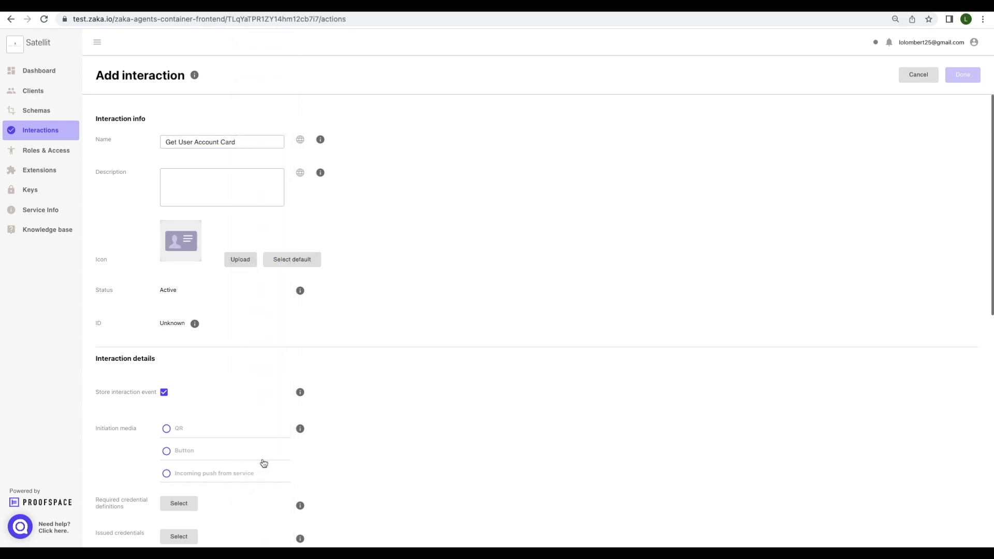
Start the interaction by QR code and require Idspot Verified ID 1.0 and ProofSpace Notification ID 1.0
click(166, 430)
scroll(166, 432, down, 8)
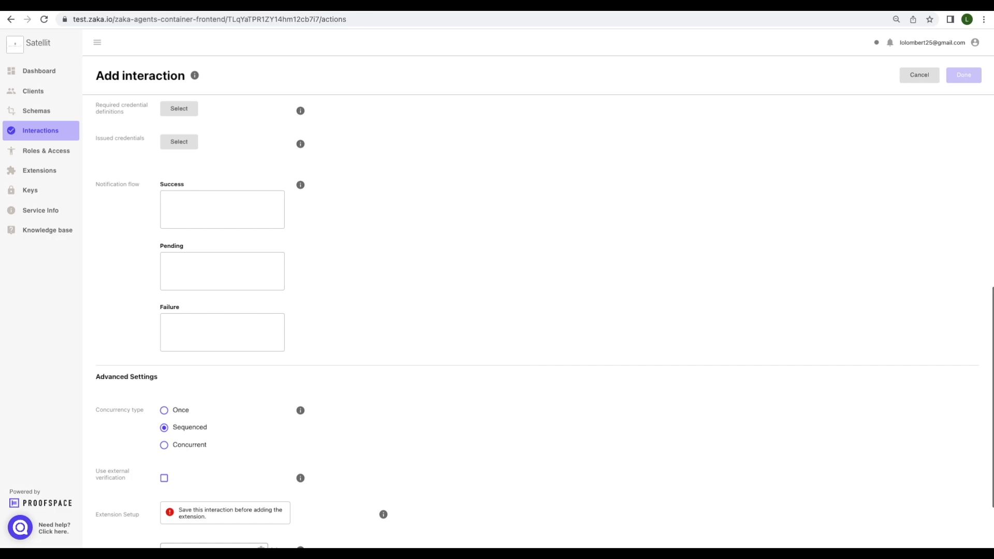
click(171, 111)
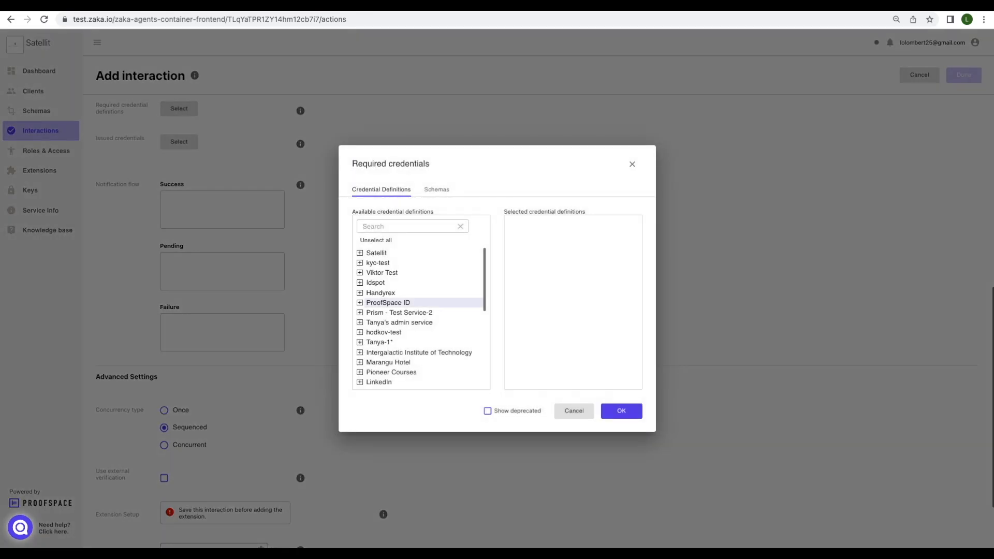
click(360, 282)
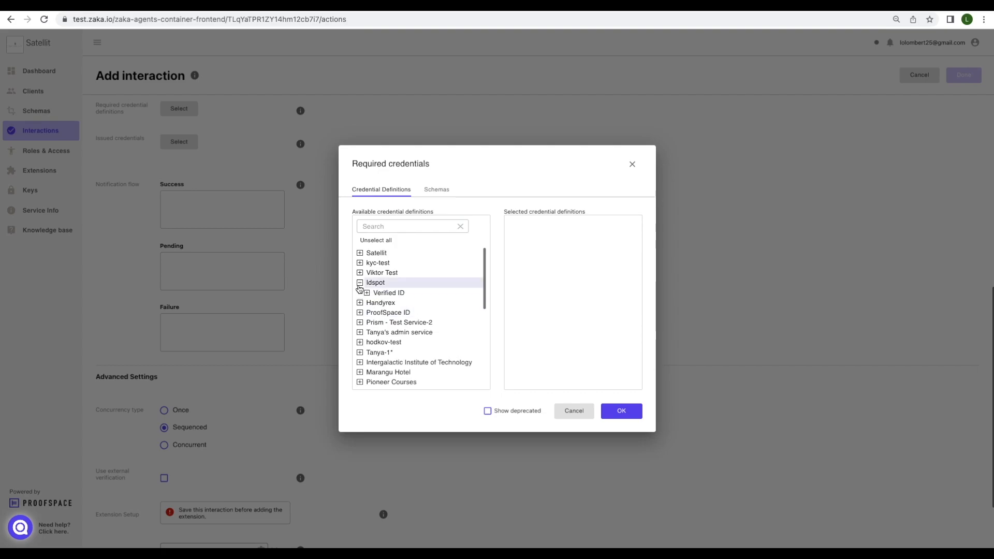
click(367, 292)
click(376, 305)
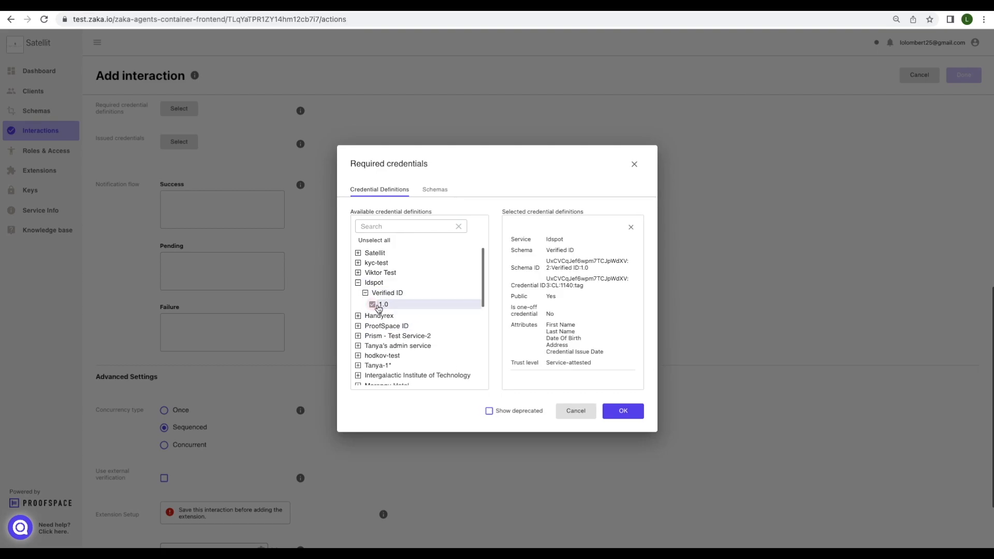
click(358, 325)
click(365, 336)
click(372, 347)
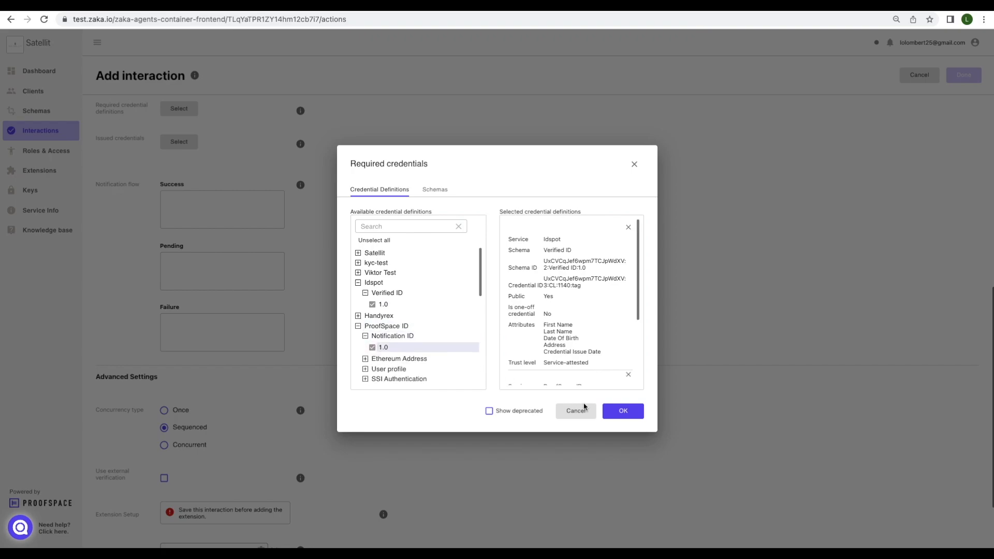
click(619, 412)
Select Satellit's User Account Information 1.0 as the issued credential
click(178, 267)
click(360, 242)
click(367, 252)
click(374, 261)
click(619, 409)
Fill First and Last Name from Verified ID, autogenerate User ID and Telephone Number, and submit
click(312, 196)
click(432, 198)
click(455, 208)
click(311, 224)
click(432, 225)
click(437, 236)
click(632, 225)
click(633, 236)
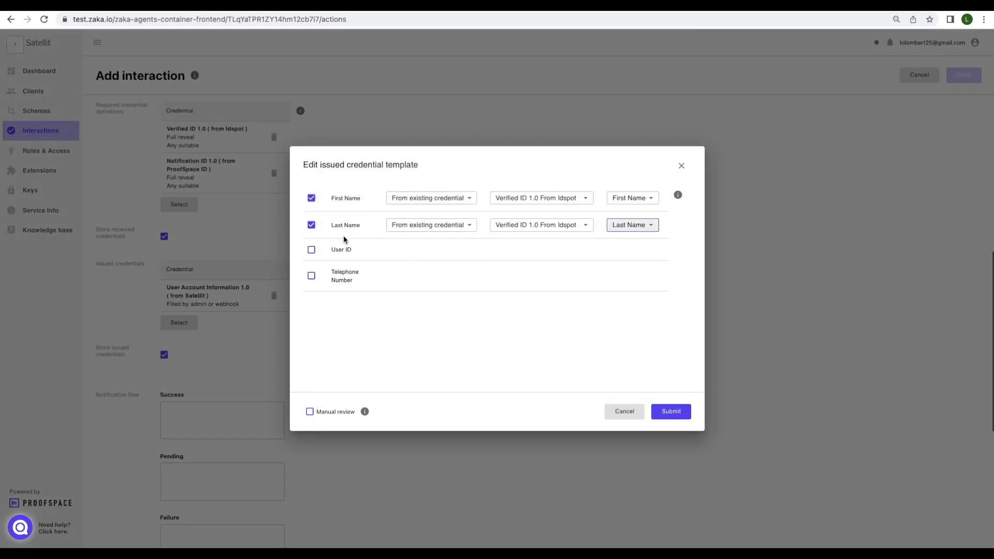
click(311, 281)
click(431, 280)
click(425, 291)
click(671, 411)
Enter success 'You received your account information credential.', plus matching pending and failure messages
scroll(657, 415, down, 2)
scroll(248, 409, down, 5)
click(167, 116)
text(You received your account information credential.)
click(166, 177)
text(You will receive your credential in a few minutes.)
click(166, 240)
text(Something went wrong. Please try again or contact our administrator.)
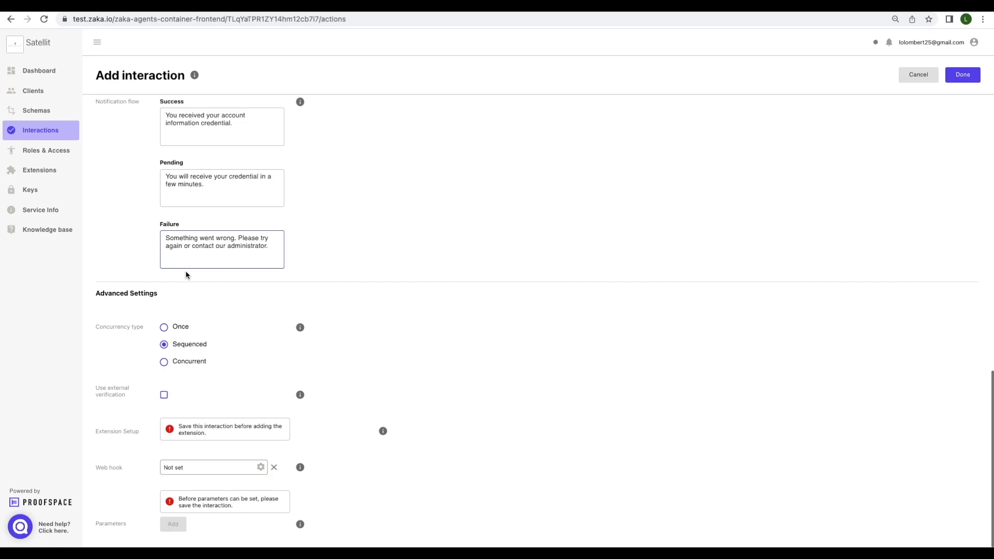
scroll(186, 277, up, 15)
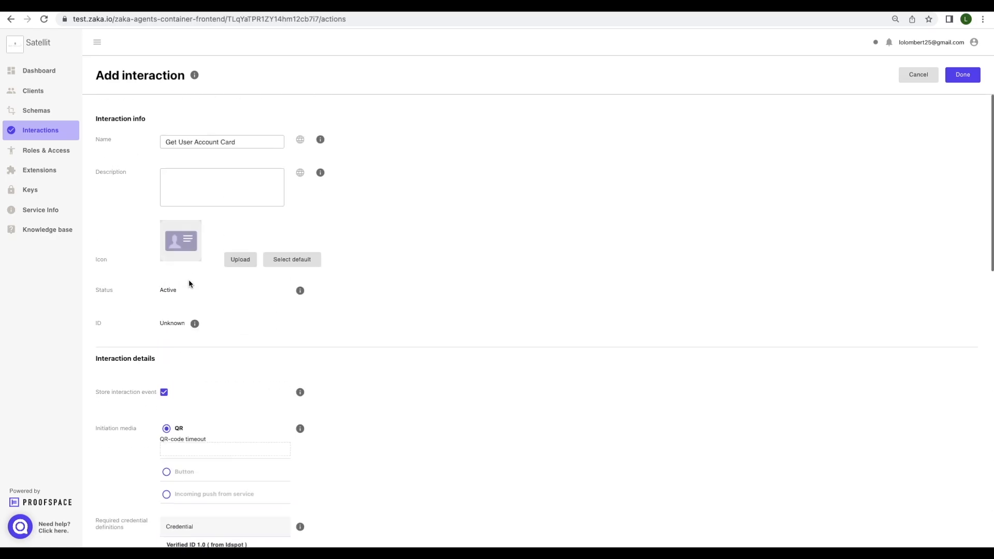
Save the Get User Account Card interaction and display Idspot's Verify ID QR code
click(957, 81)
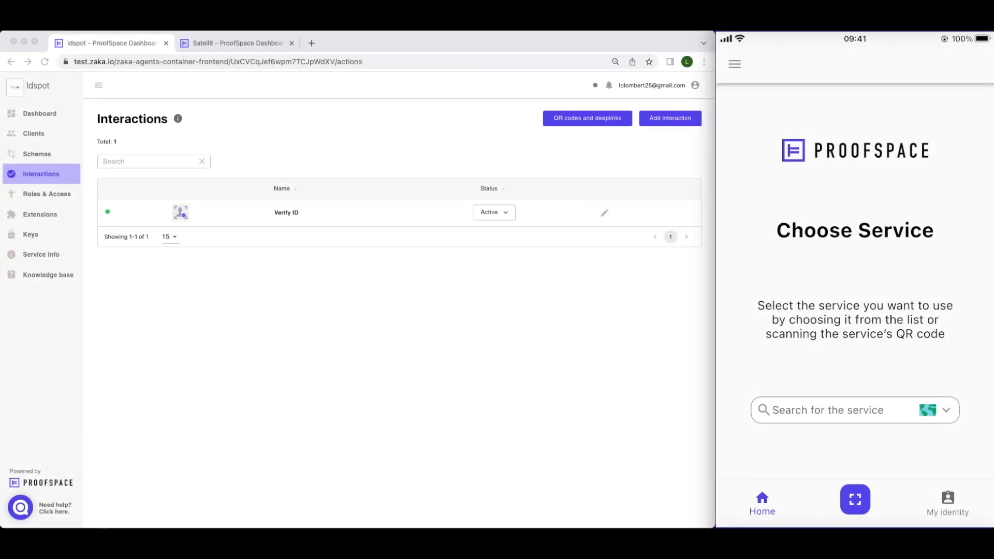
click(583, 119)
click(602, 139)
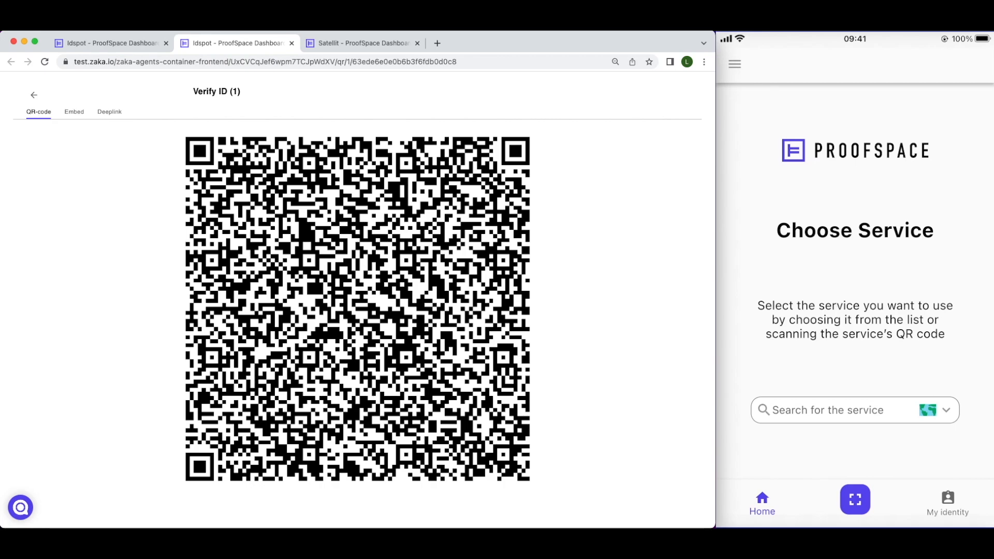
Scan the Verify ID QR code on the phone and enter the user's first and last name
click(856, 499)
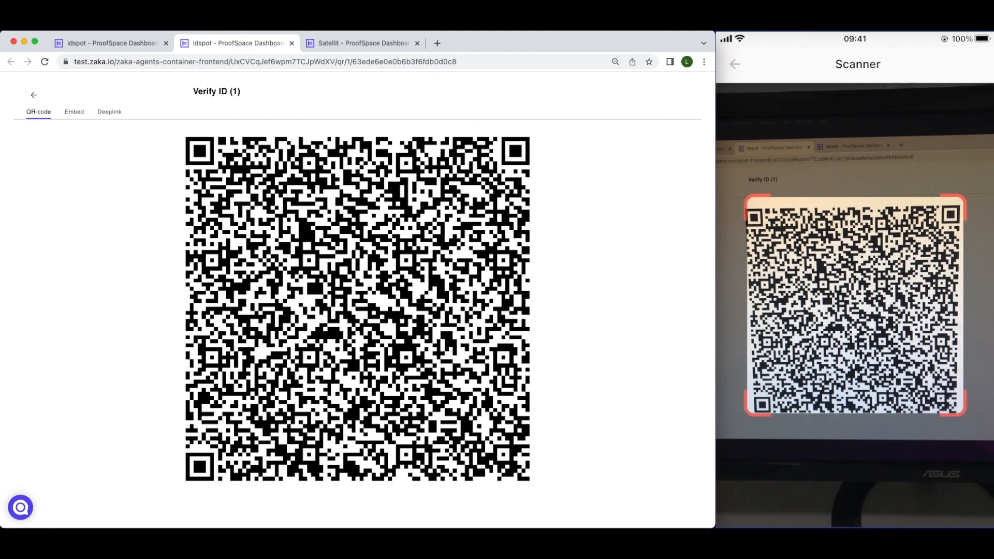
click(855, 241)
scroll(855, 240, down, 1)
click(855, 277)
scroll(855, 240, down, 2)
Pick the user's date of birth in the phone's date picker
click(855, 268)
click(801, 210)
scroll(855, 324, up, 1)
scroll(855, 324, up, 3)
click(854, 289)
click(885, 354)
click(939, 443)
Enter the user's three-line postal address, submit the details, and open the Idspot dashboard
click(855, 376)
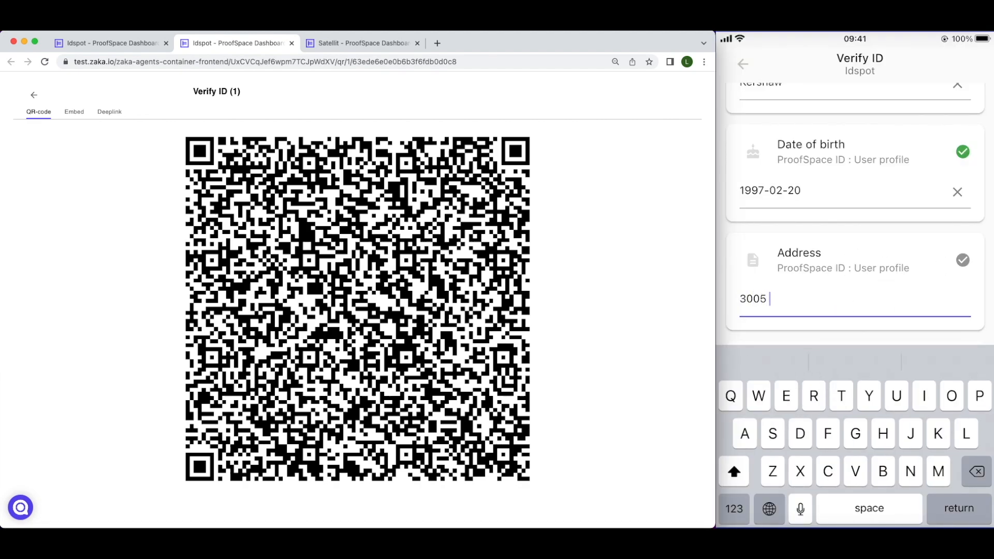
key(Return)
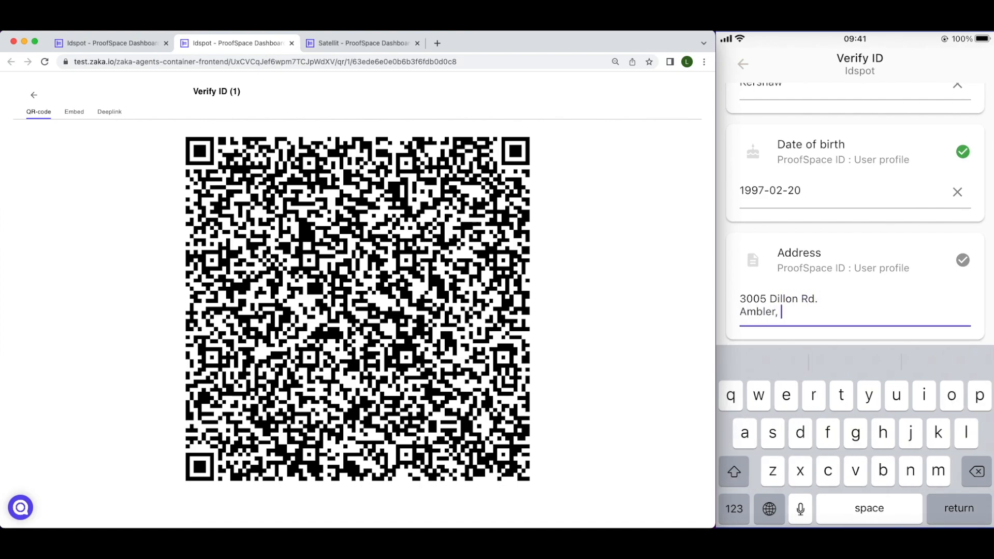
key(Return)
click(962, 259)
click(855, 499)
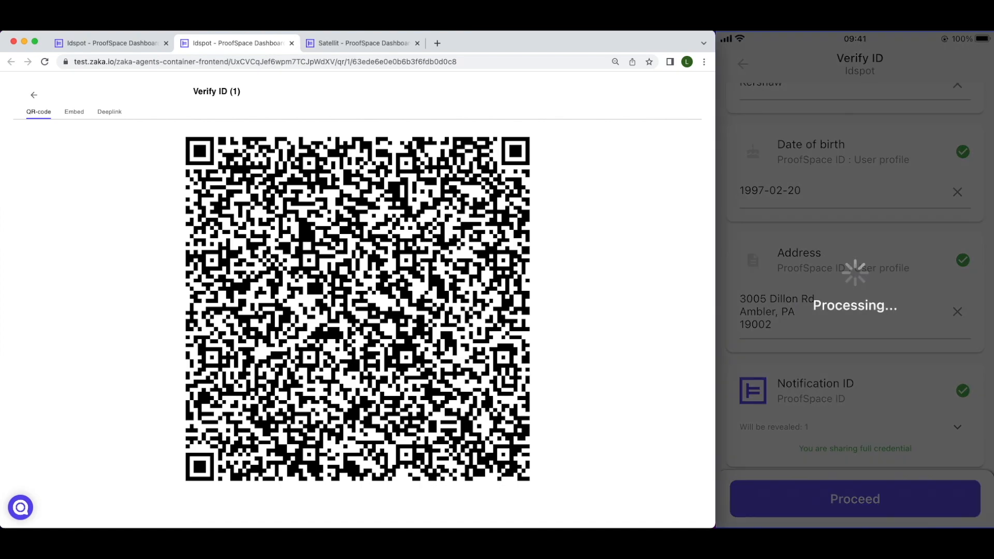
click(122, 45)
click(40, 120)
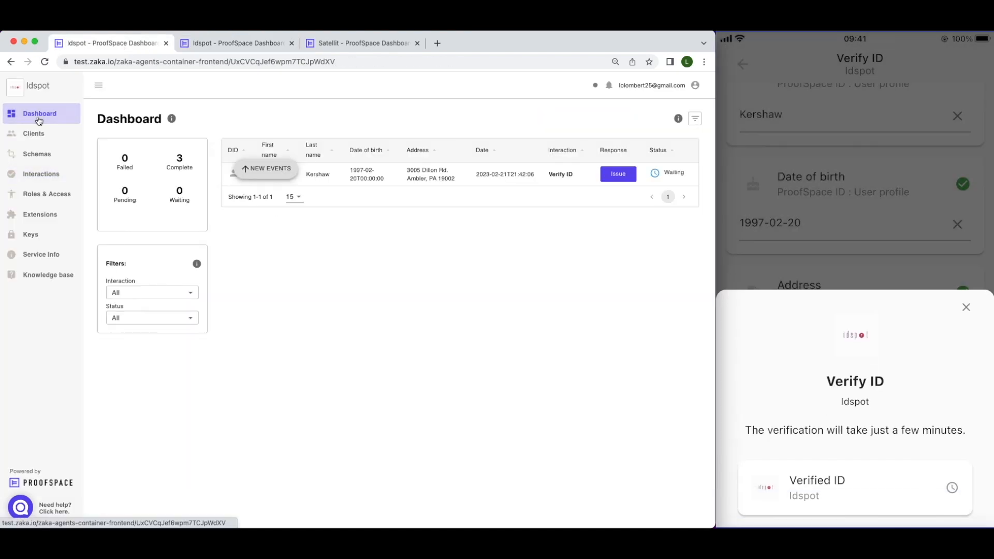
Review the waiting Verify ID event's User profile data and issue the Verified ID credential
click(266, 170)
click(616, 176)
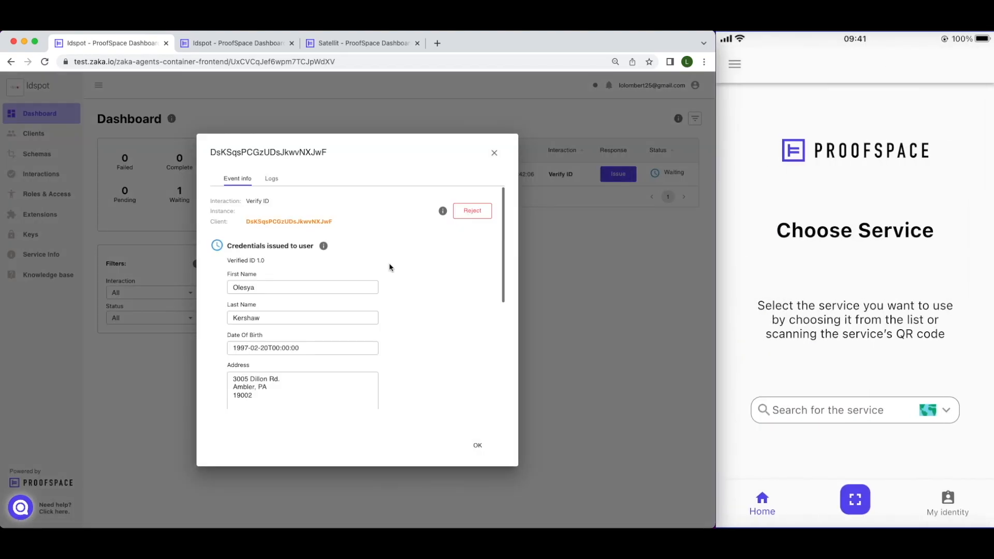
scroll(253, 350, down, 5)
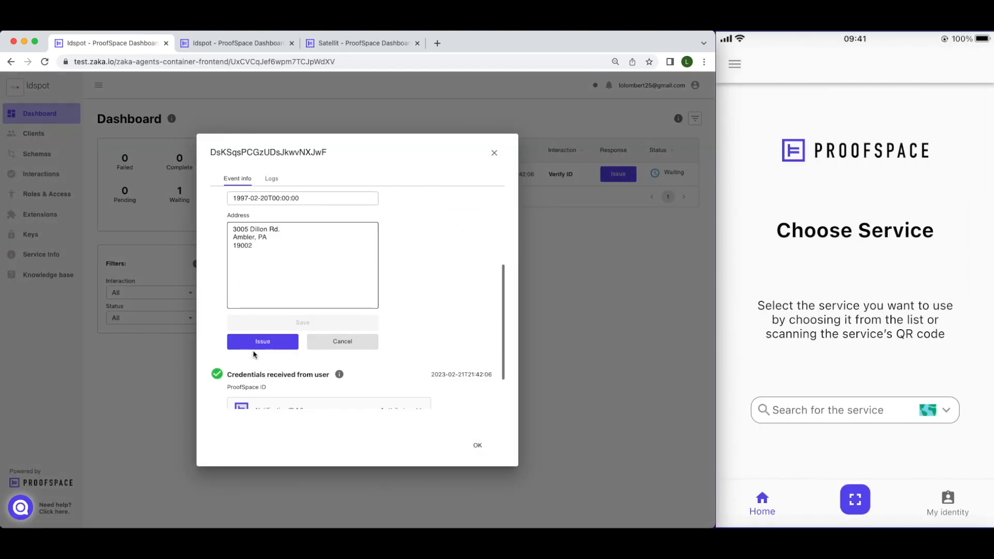
scroll(261, 347, down, 2)
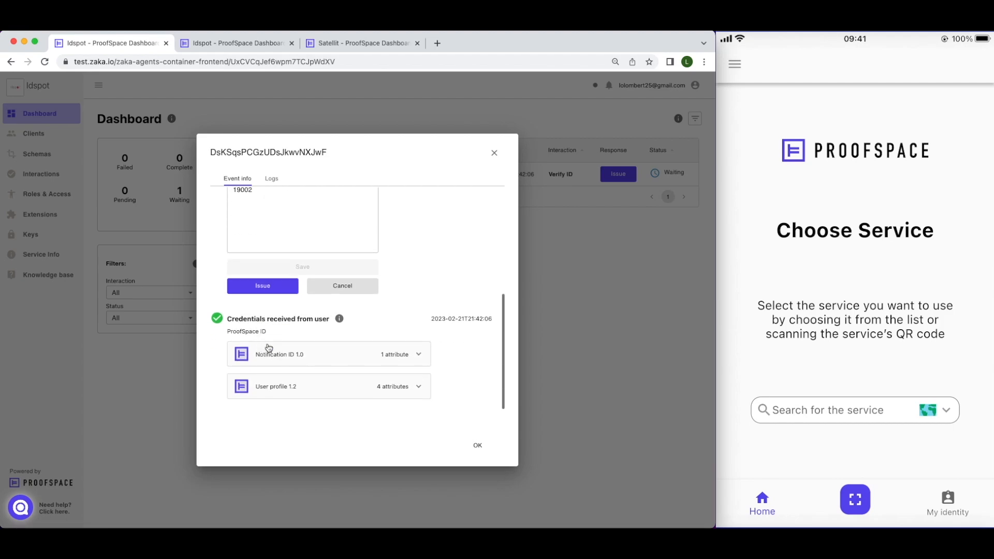
click(411, 388)
scroll(412, 388, down, 2)
click(423, 316)
scroll(419, 313, up, 3)
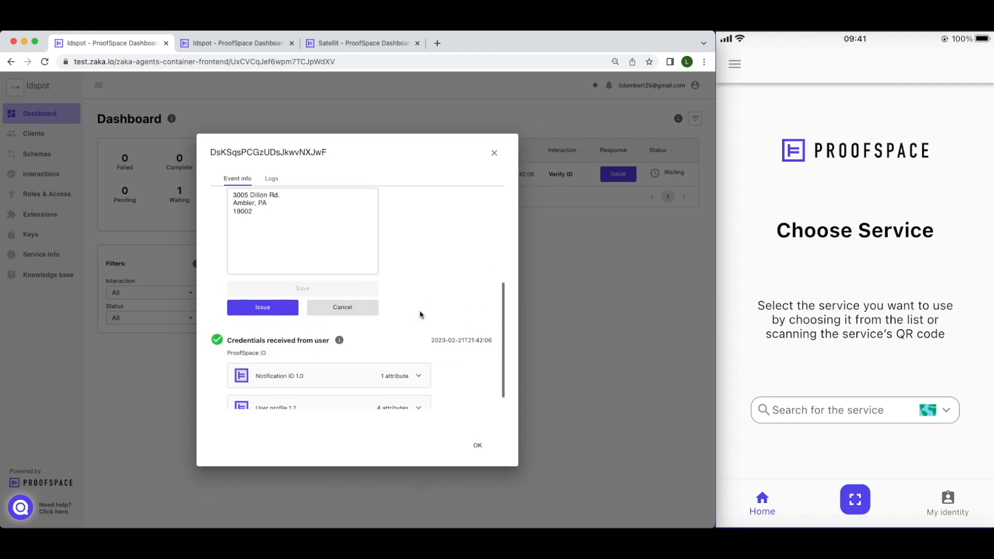
click(256, 405)
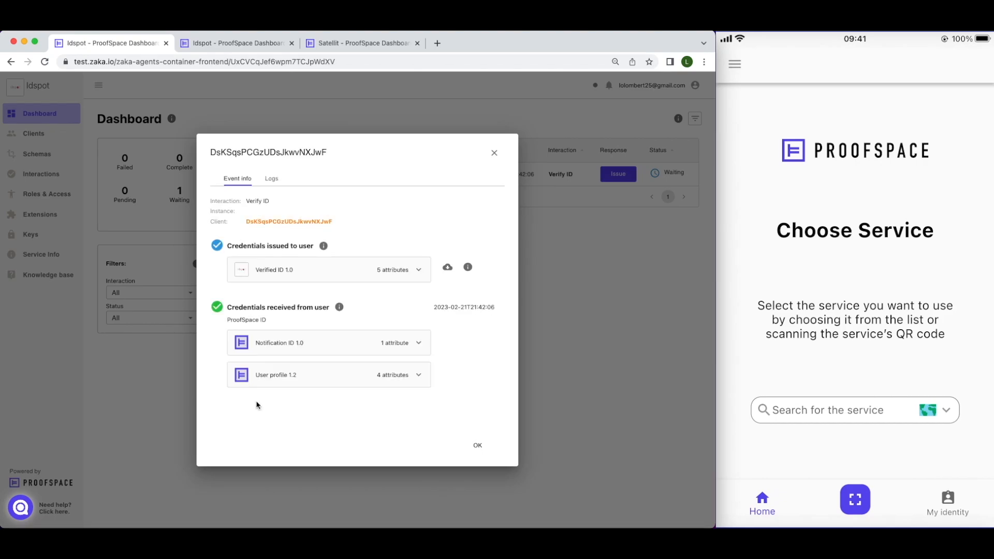
click(494, 153)
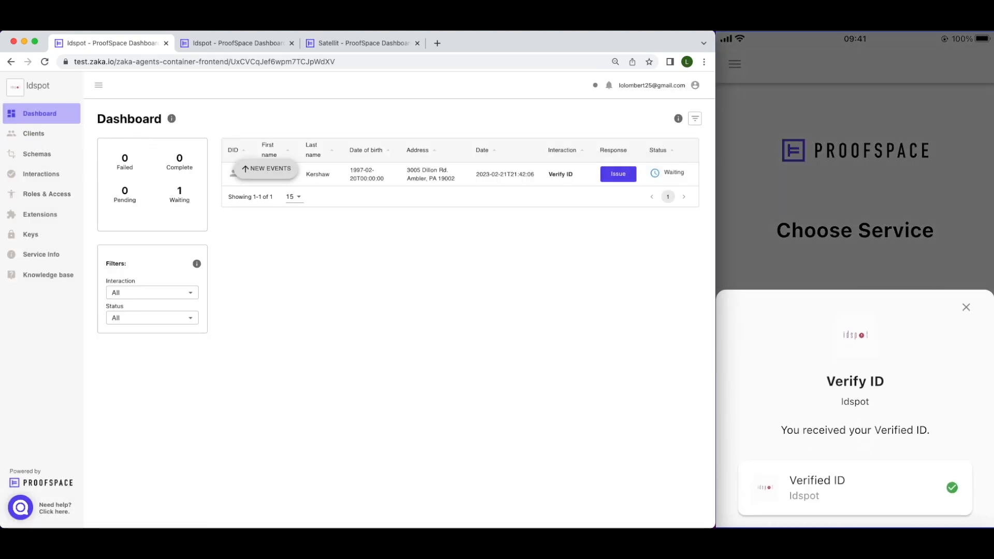
Refresh the events to confirm the request shows Complete, and close the extra Verify ID QR tab
click(279, 174)
click(618, 174)
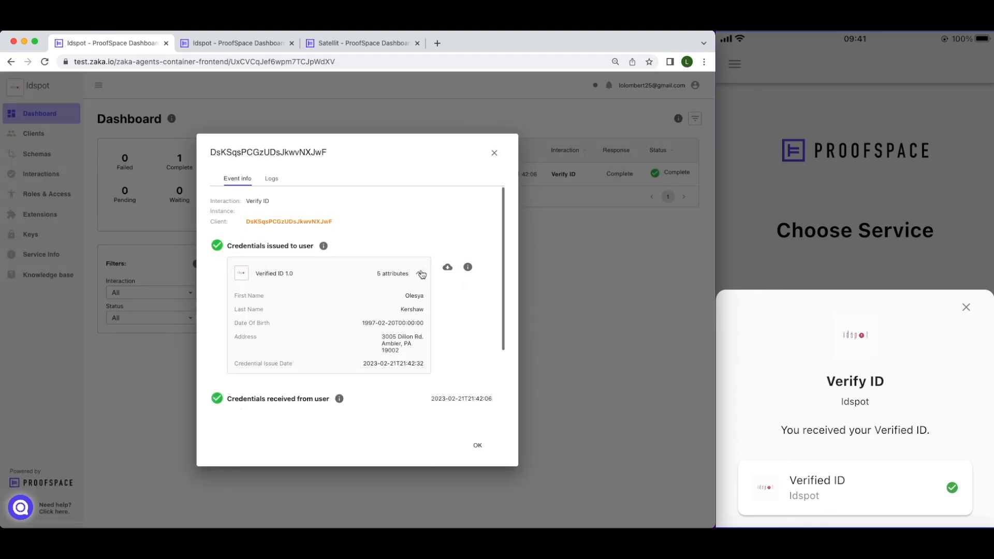
click(477, 446)
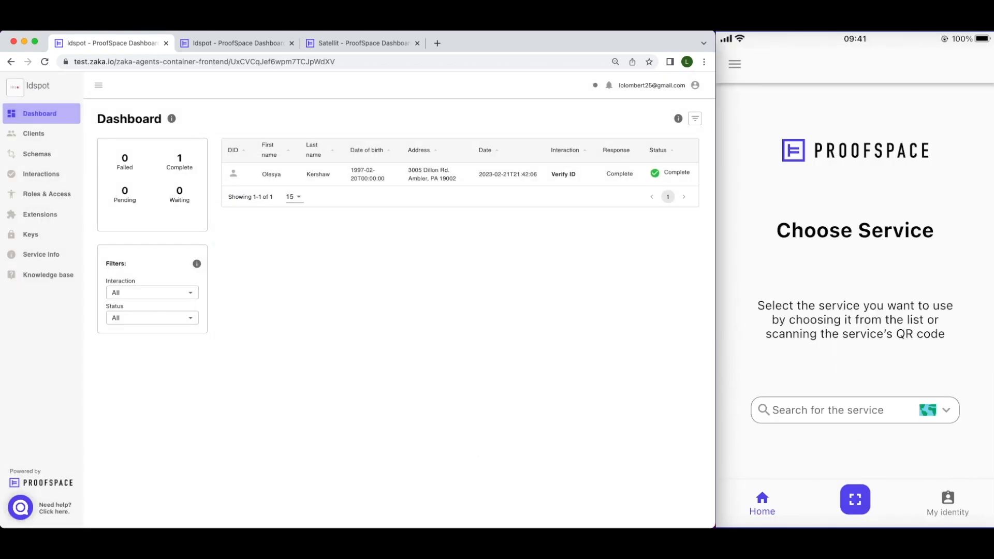
middle_click(243, 47)
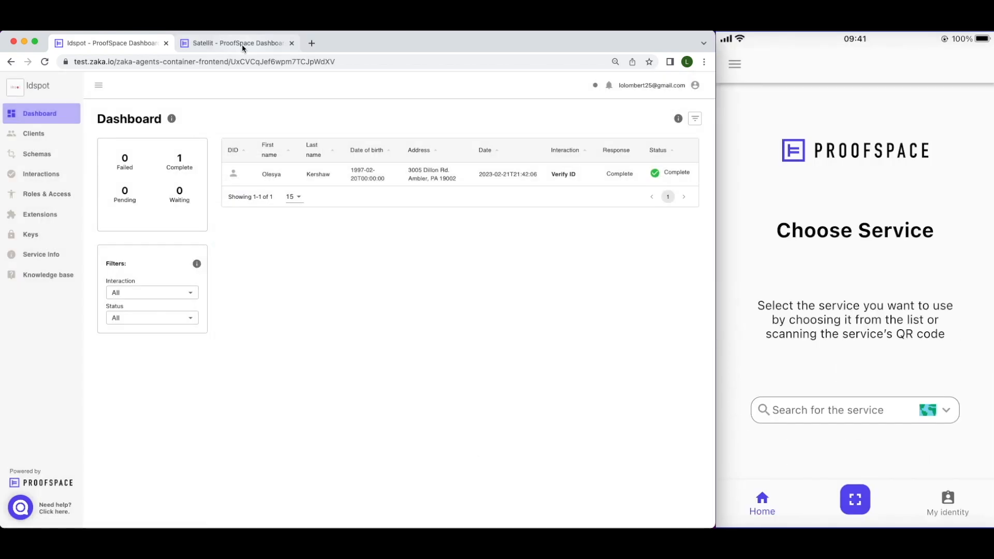
Show the Satellit Get User Account Card QR code for the phone wallet to scan and accept
click(242, 48)
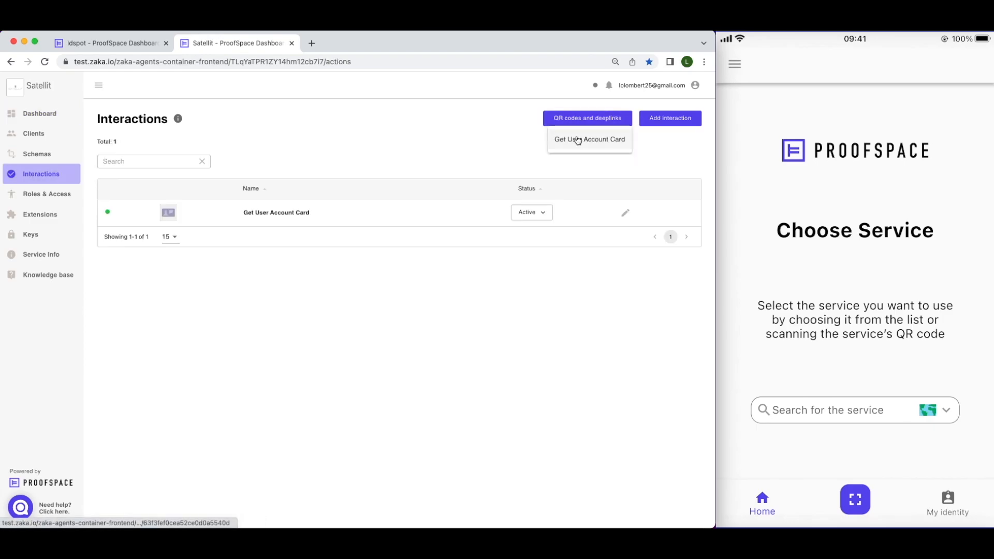
click(593, 138)
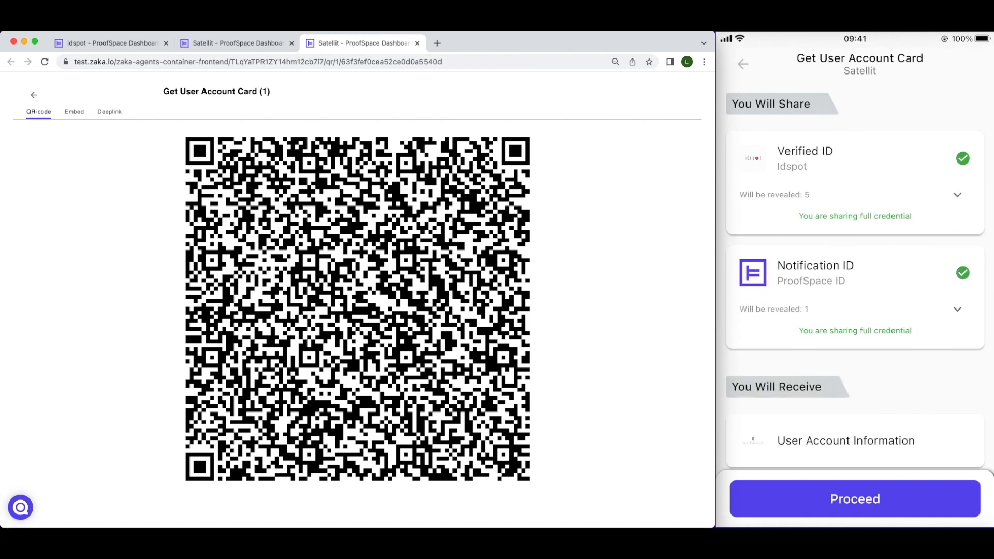
click(418, 43)
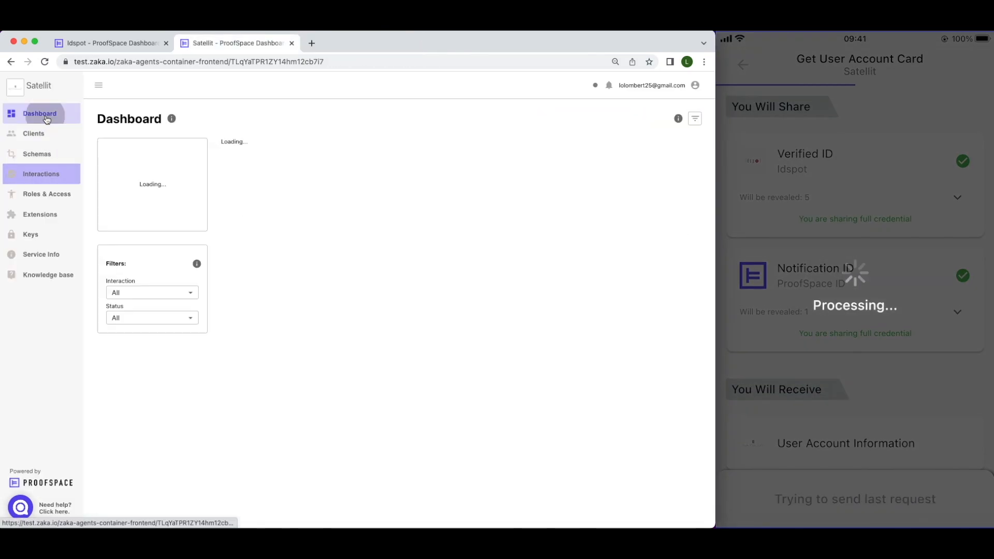
Load the new events and confirm the newest one issued User Account Information 1.0
click(266, 169)
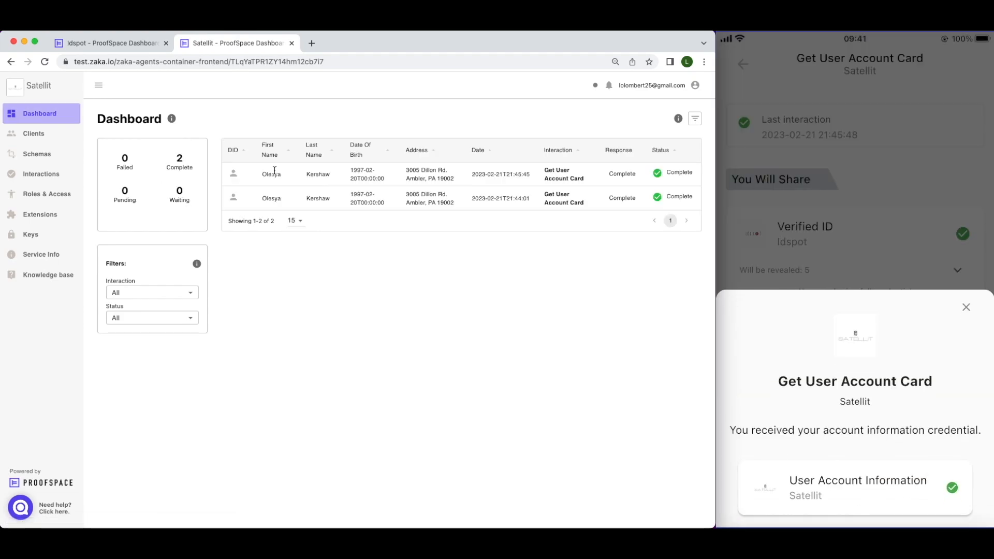
click(621, 174)
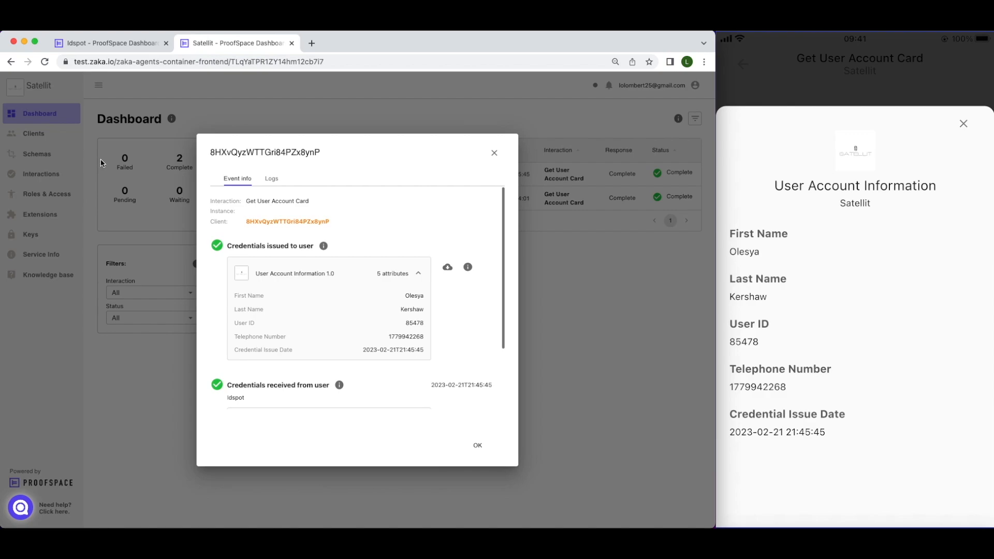
click(495, 153)
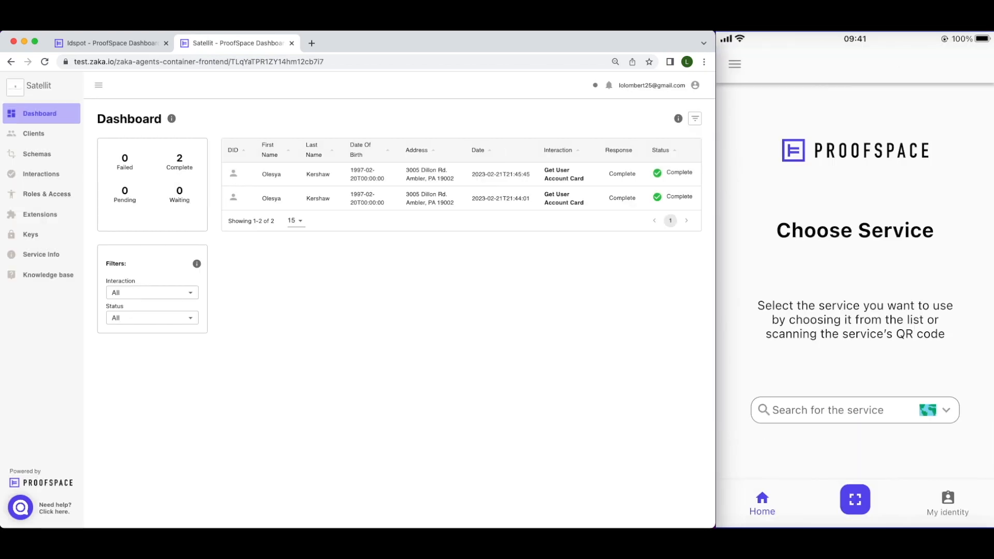